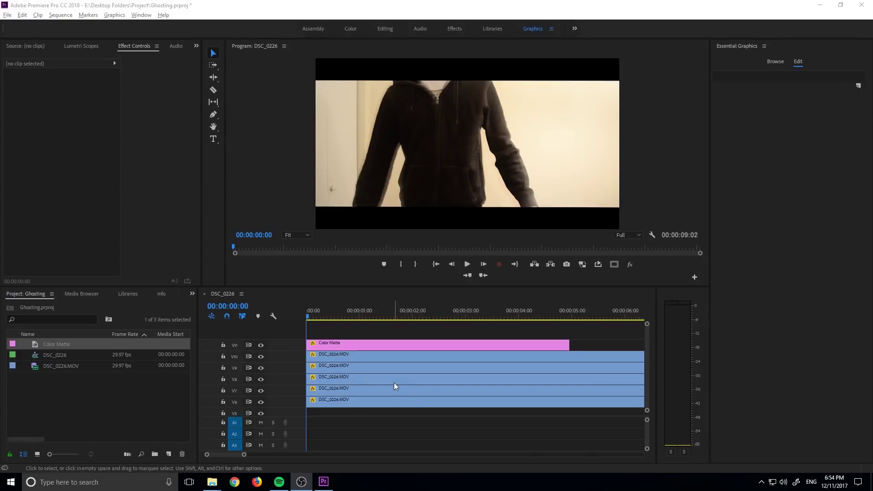
Play the finished DSC_0226 ghosting example, then scrub back near the sequence start
left_click(327, 325)
key("space")
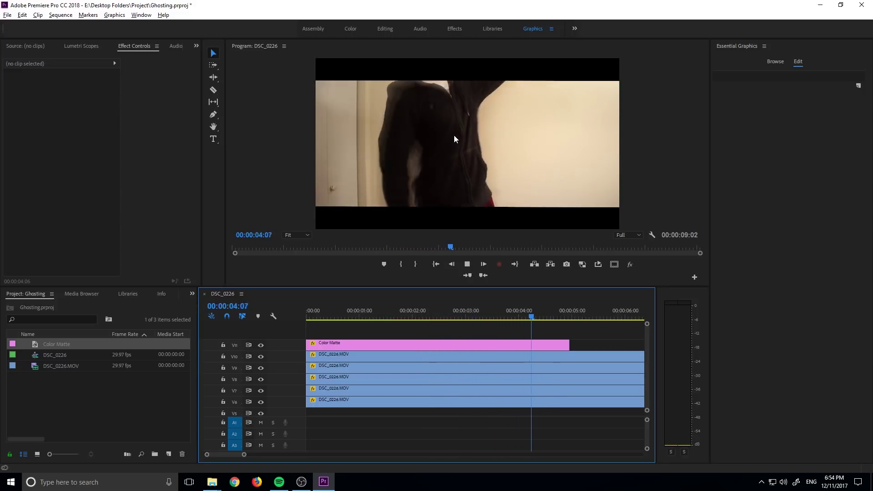
left_click_drag(545, 314, 396, 330)
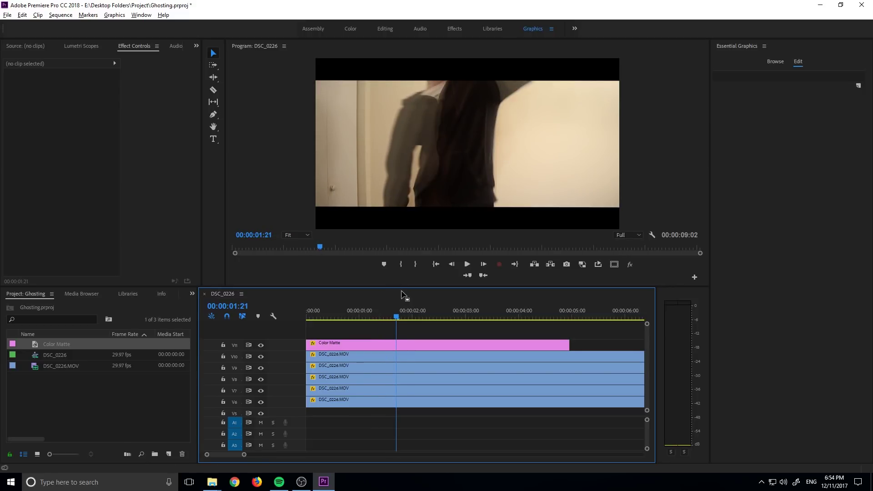
left_click_drag(397, 314, 320, 310)
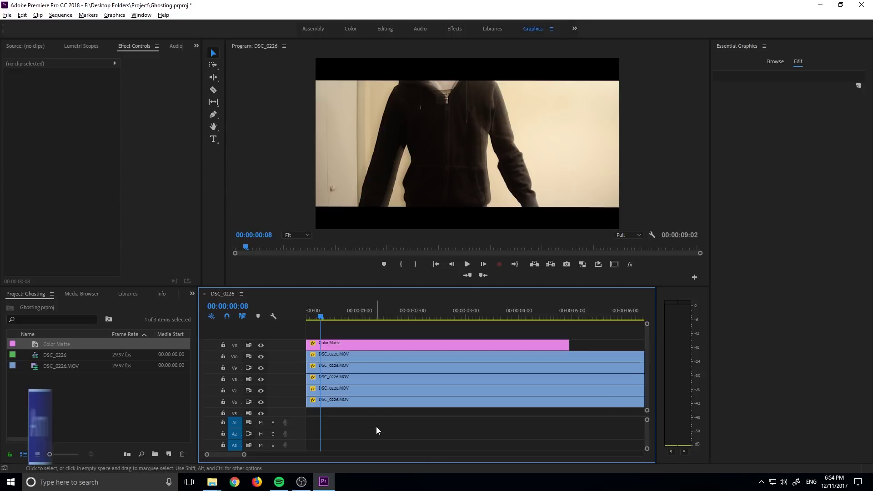
Create a default-preset sequence, add DSC_0226.MOV to V1, and match the clip's settings
left_click(7, 15)
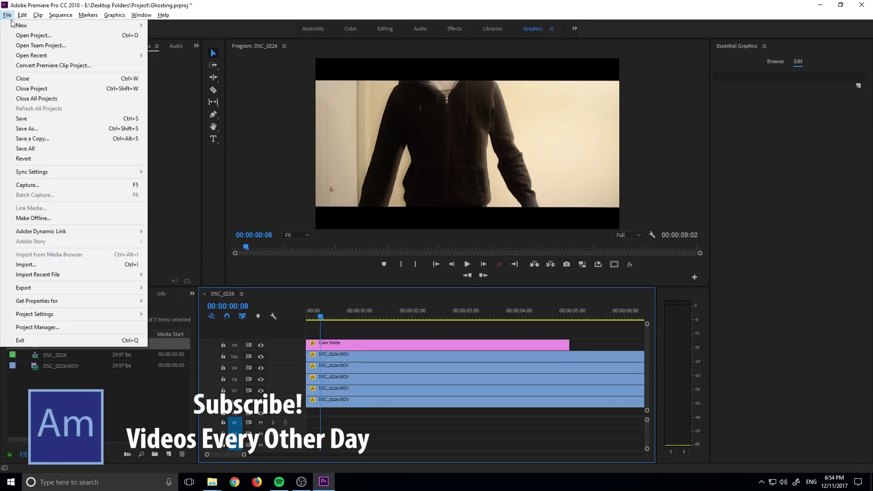
mouse_move(113, 25)
left_click(175, 45)
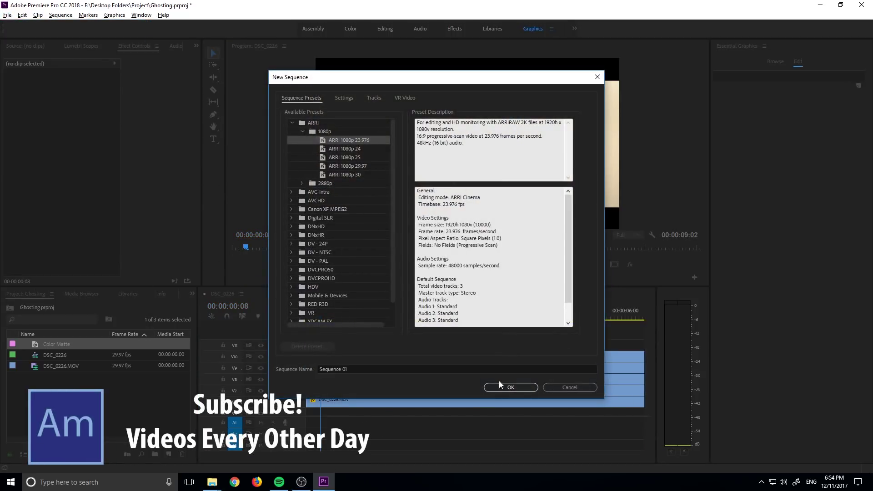
left_click(502, 383)
left_click_drag(61, 368, 301, 386)
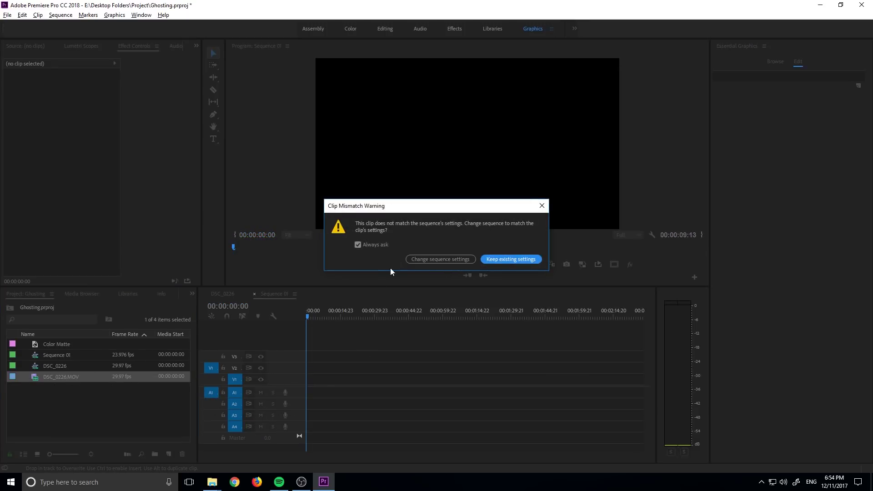
left_click(460, 259)
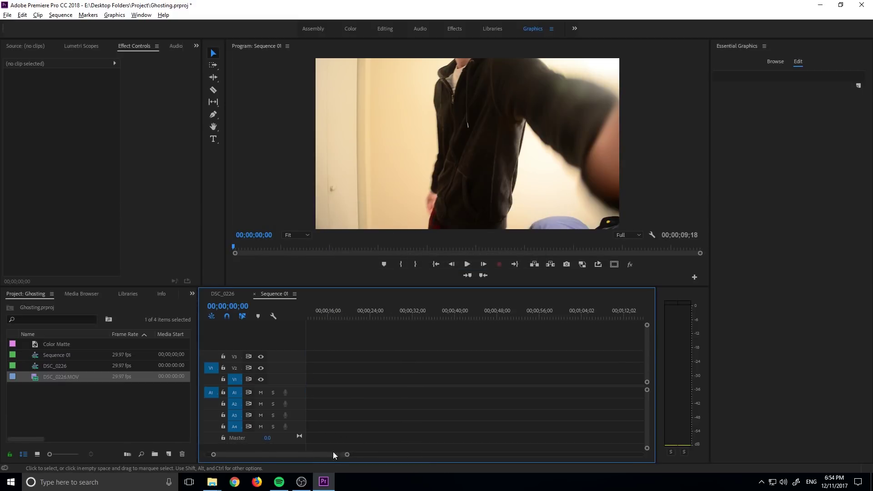
Trim the clip's opening frames and set its Scale to 117 in Effect Controls
left_click_drag(320, 455, 265, 454)
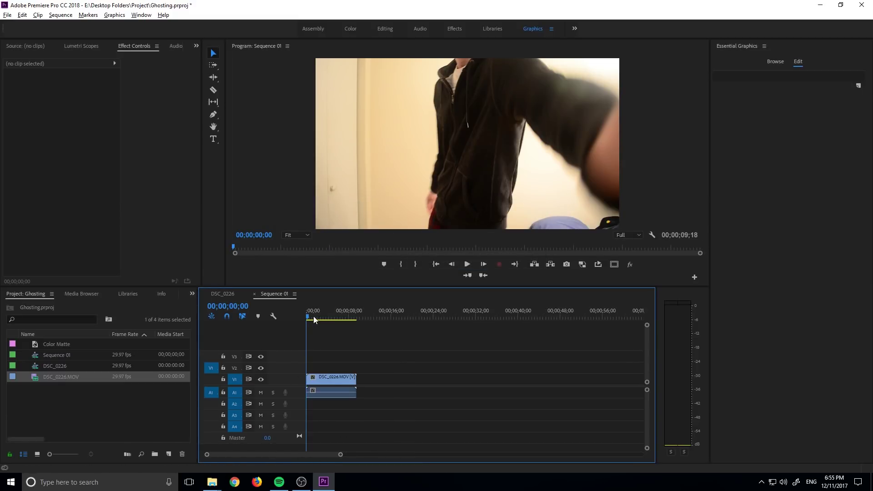
left_click_drag(307, 378, 312, 378)
left_click(317, 379)
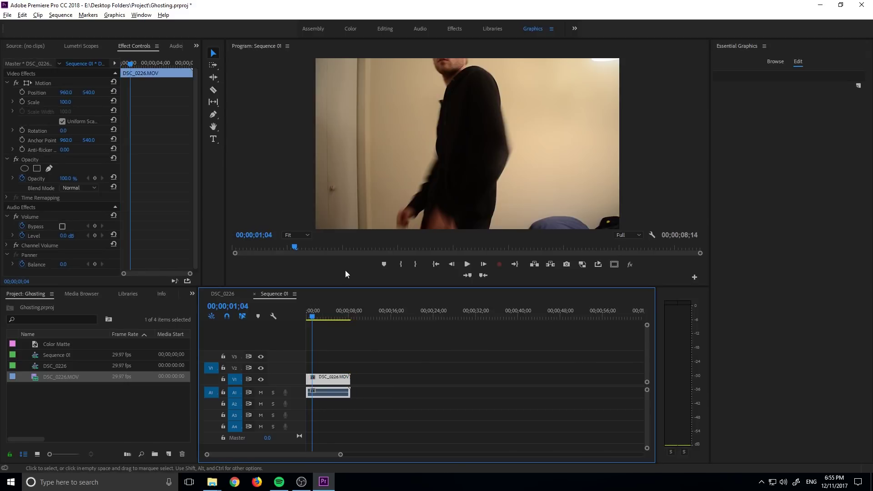
left_click(68, 46)
left_click(41, 45)
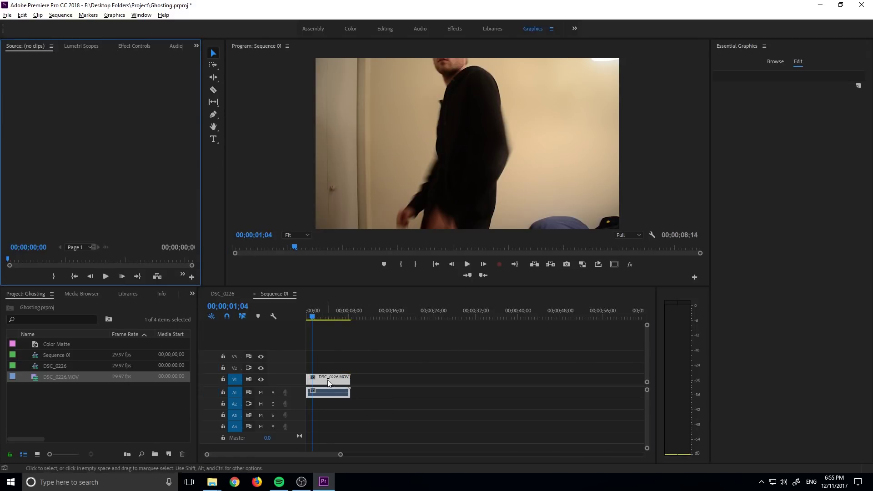
left_click(134, 45)
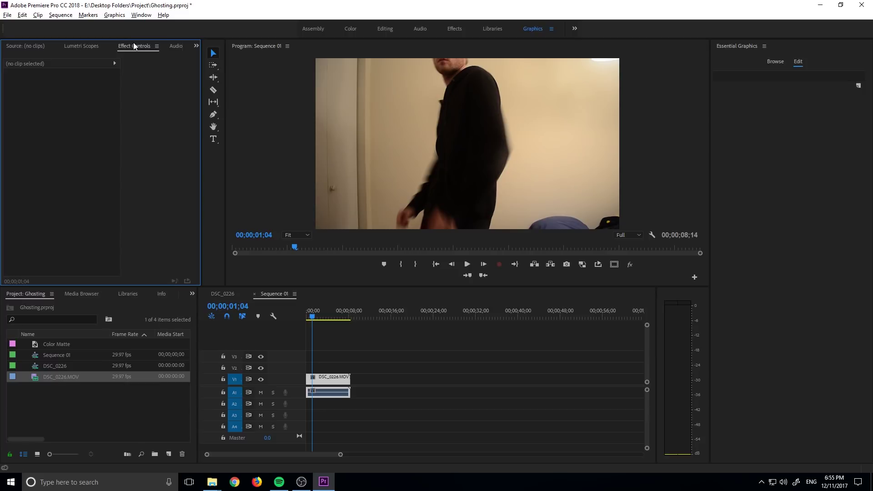
left_click(313, 377)
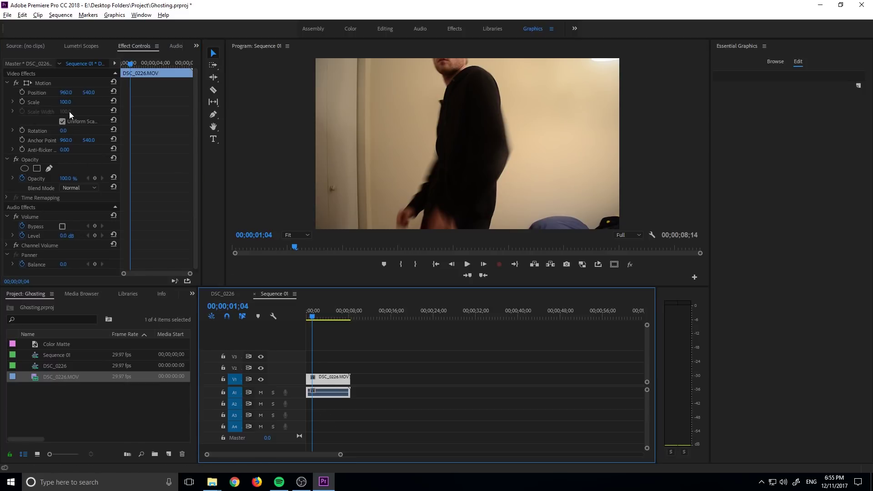
left_click_drag(66, 102, 119, 60)
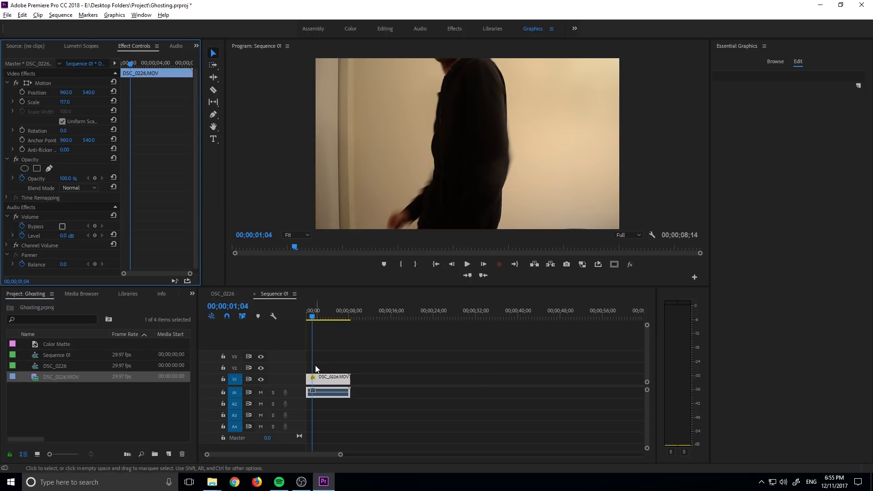
Trim another second off the clip's start, ripple it to the sequence start, and preview it
left_click_drag(309, 377, 312, 379)
left_click(304, 310)
mouse_move(303, 309)
left_mouse_down()
mouse_move(321, 310)
mouse_move(308, 313)
left_mouse_up()
key("space")
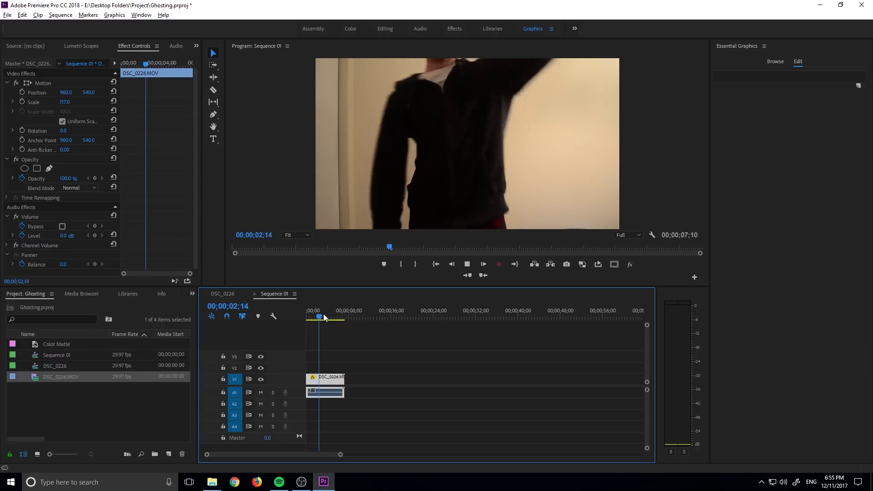
left_click(305, 313)
left_click(321, 409)
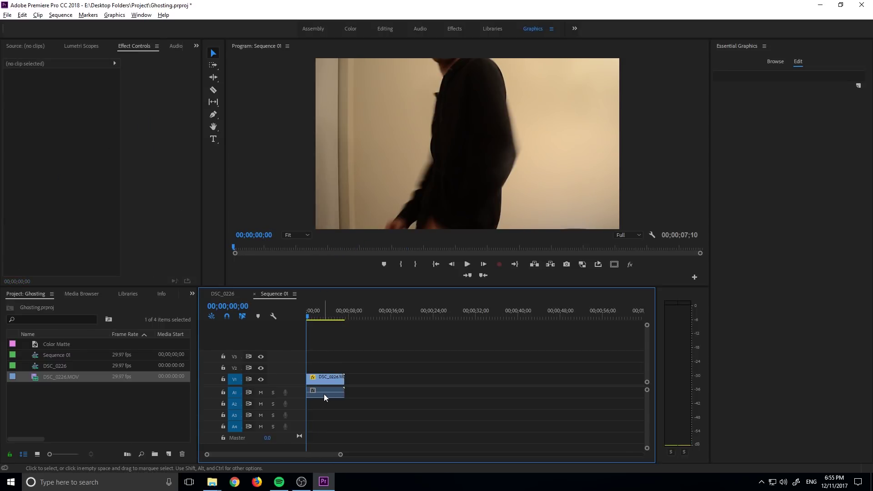
left_click(324, 393)
left_click(331, 390, "shift")
left_click(331, 390)
Unlink the clip's audio, delete the A1 audio, and save the project
left_click(331, 404)
right_click(326, 392)
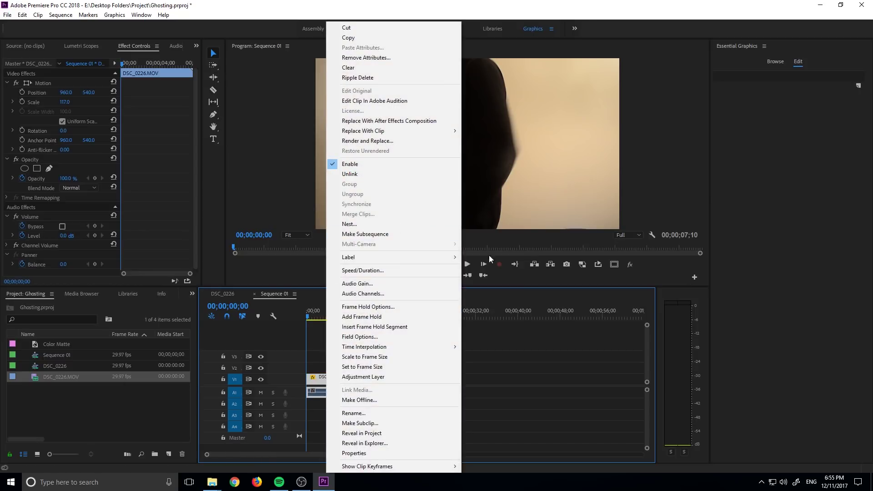
left_click(519, 313)
left_click(328, 395)
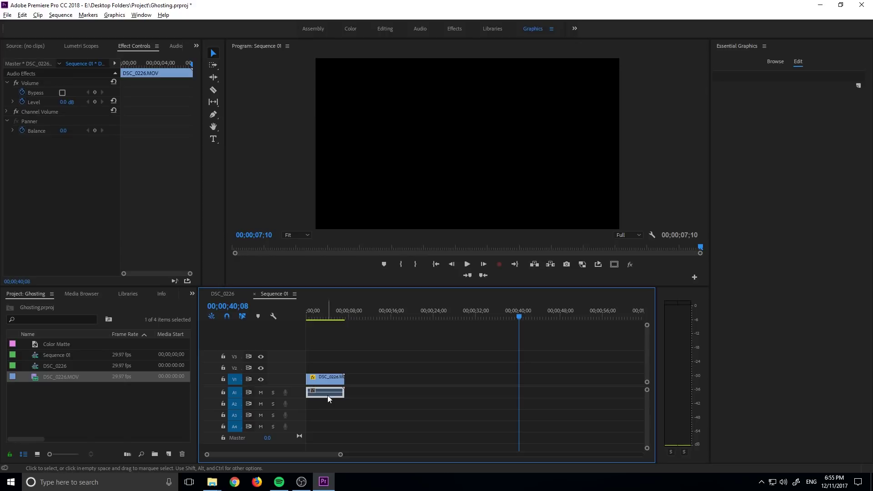
key("Delete")
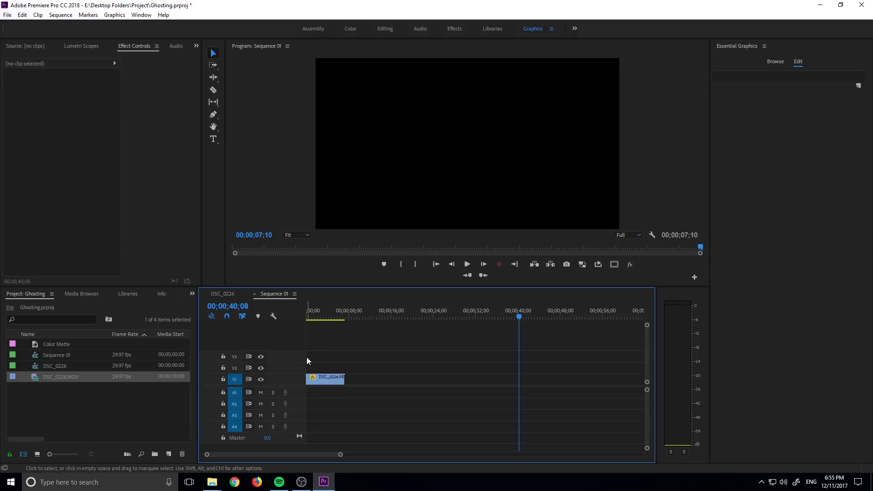
left_click(326, 380)
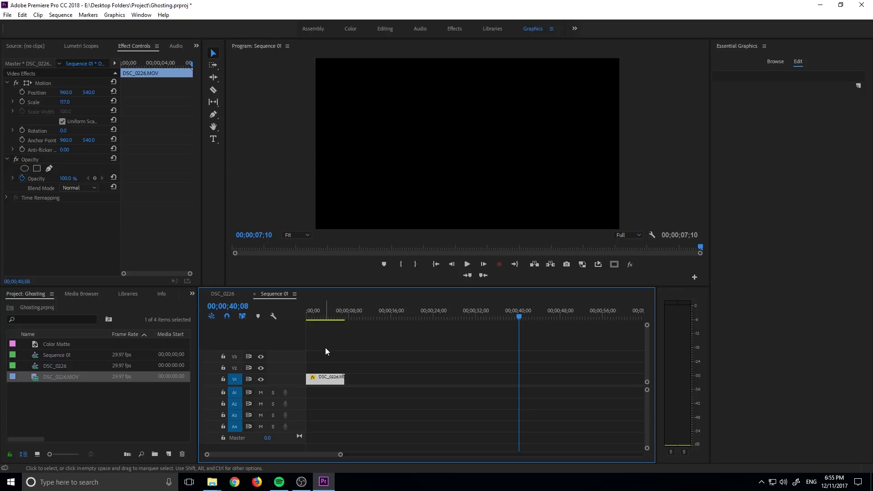
key("ctrl+s")
Duplicate the V1 clip onto the upper tracks, then undo the stacked copies
left_click(335, 410)
left_click(332, 378)
left_click(329, 390)
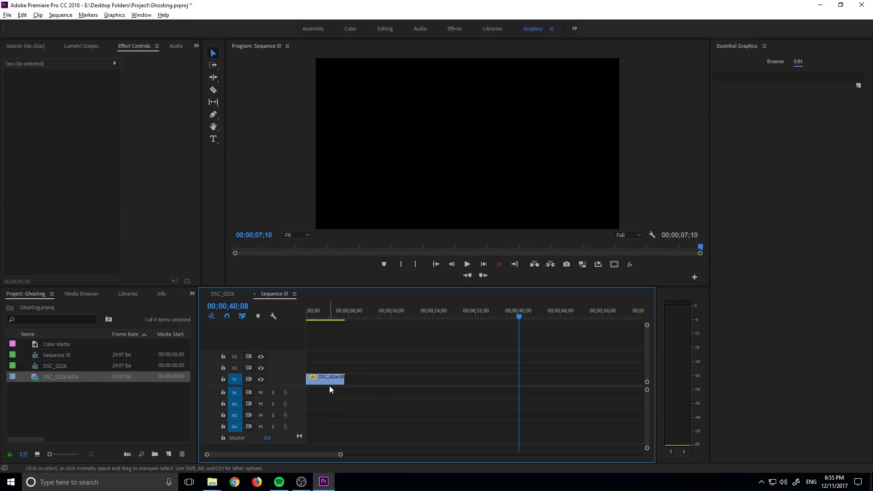
left_click(328, 379)
left_click_drag(327, 380, 316, 332)
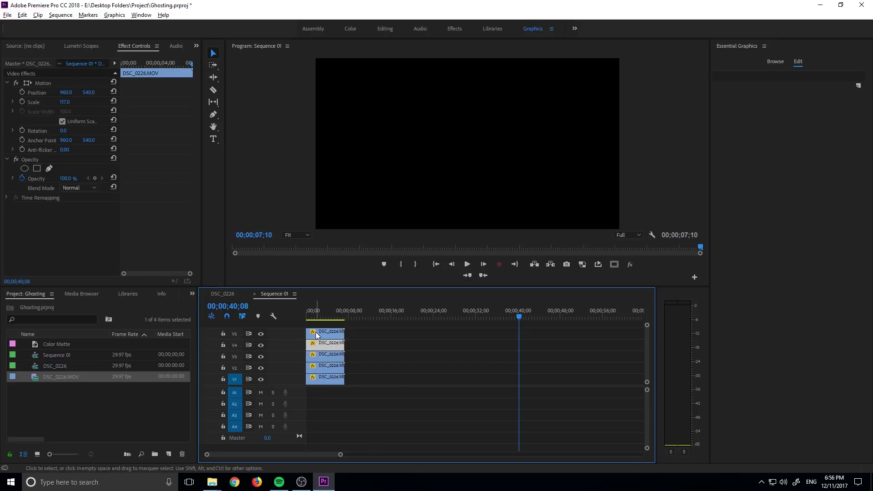
key("ctrl+z")
key("ctrl+z")
key("ctrl+z")
key("ctrl+z")
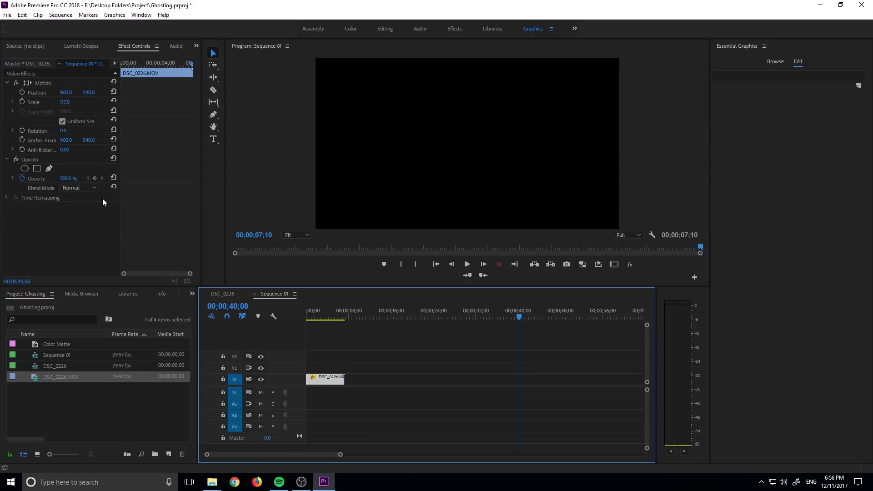
Set the clip's blend mode to Screen and stack duplicates onto V2 through V5
left_click(89, 189)
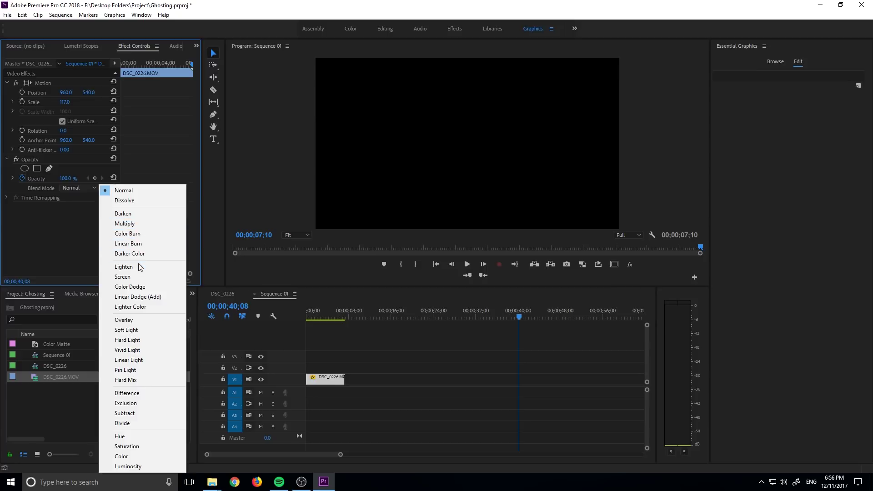
left_click(123, 277)
left_click(331, 404)
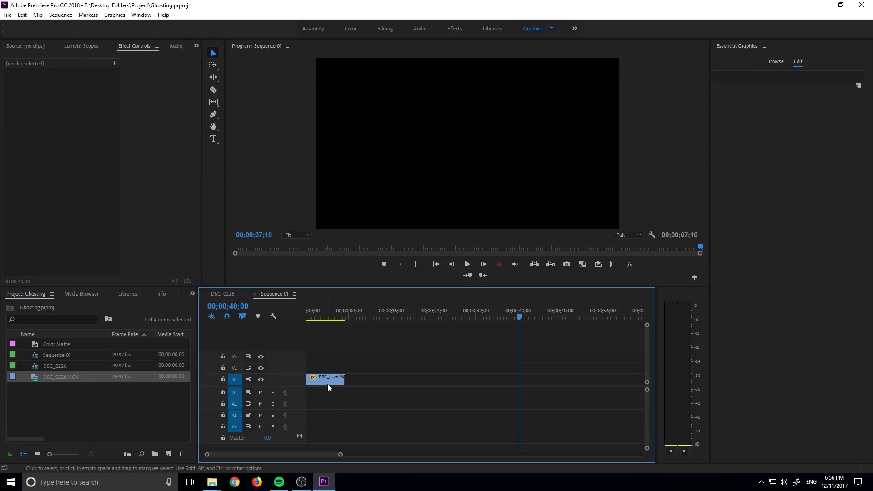
left_click_drag(332, 380, 317, 331)
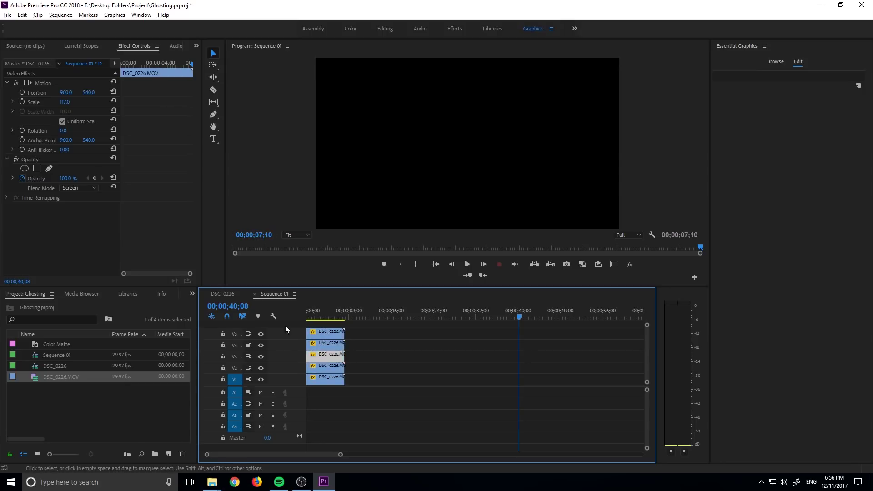
left_click(119, 169)
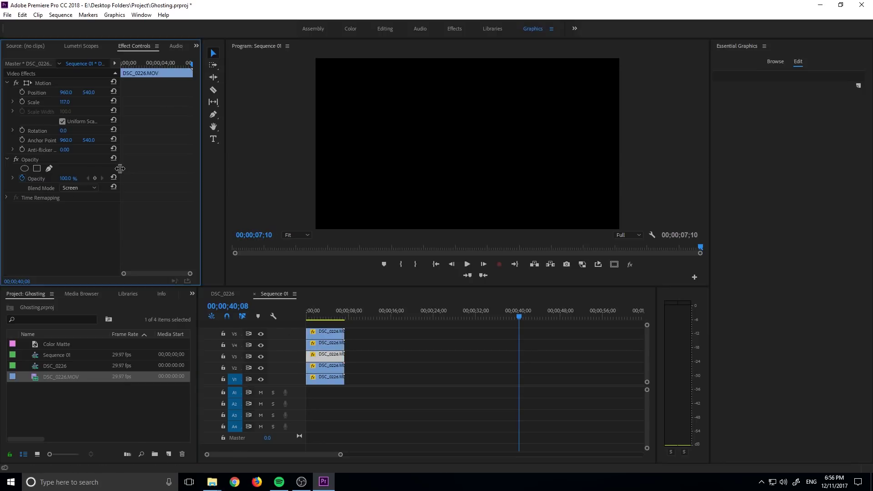
left_click_drag(119, 169, 173, 170)
Move the playhead to 00;00;00;00 to review the brightened five-copy stack
left_click(305, 317)
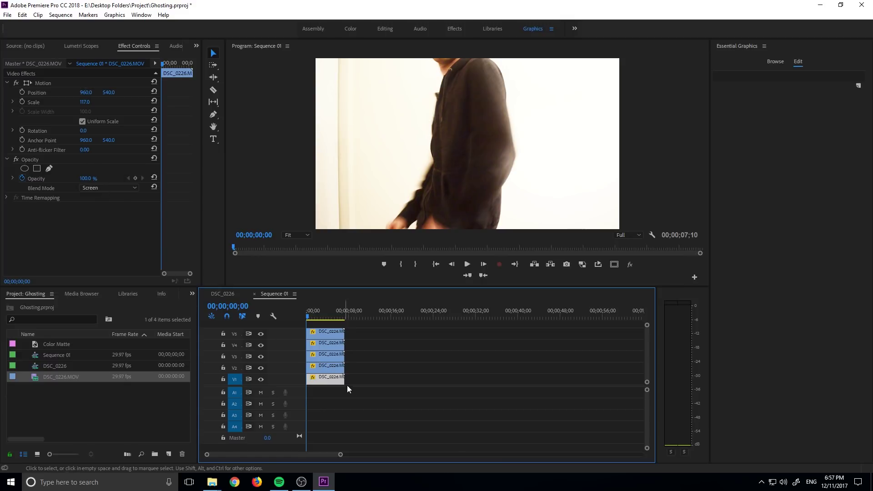
Lower the Opacity of the clip copies on V2 through V5 to 20%
left_click(91, 178)
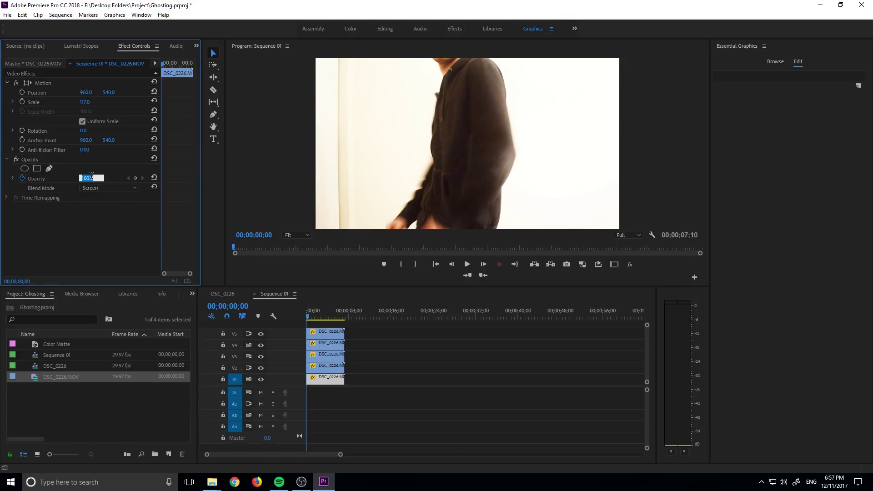
type("1")
left_click(315, 366)
left_click(86, 179)
type("20")
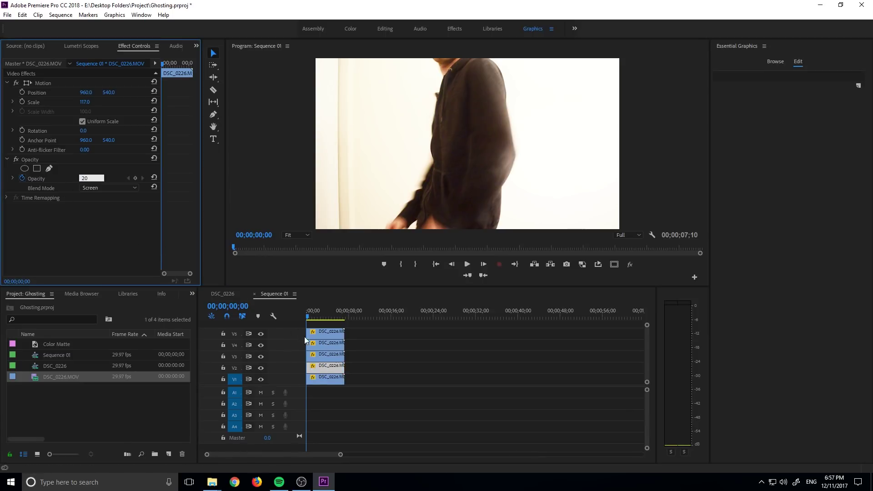
left_click(324, 354)
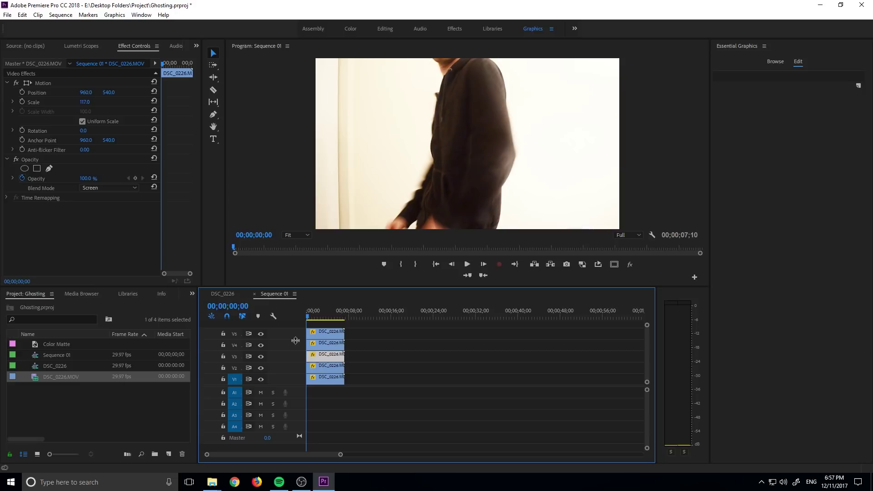
left_click(86, 179)
type("3")
left_click(340, 347)
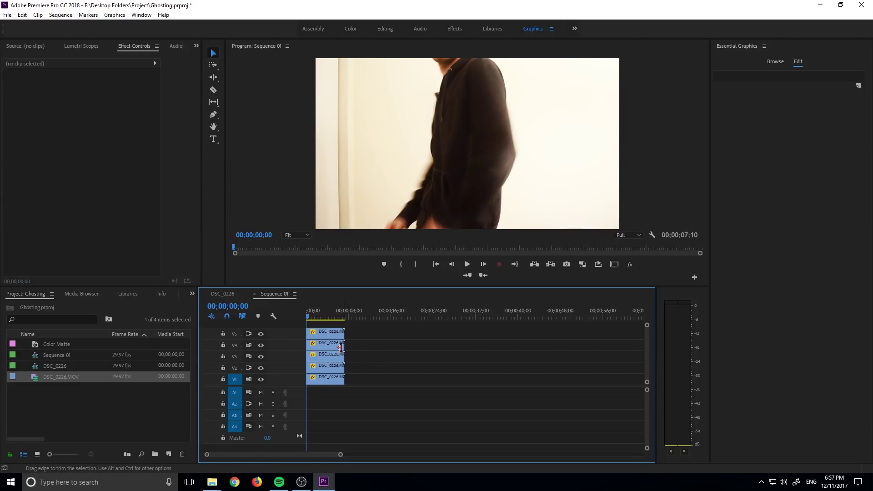
left_click(340, 347)
left_click(94, 178)
type("20")
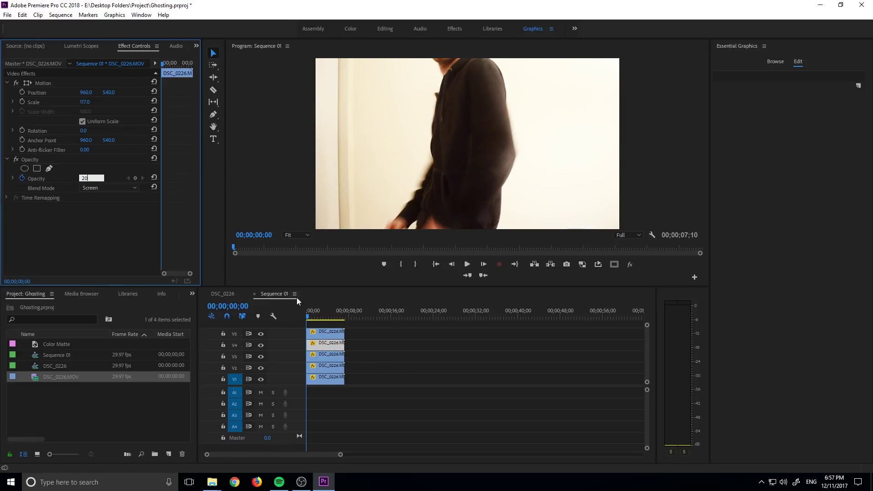
key("BackSpace")
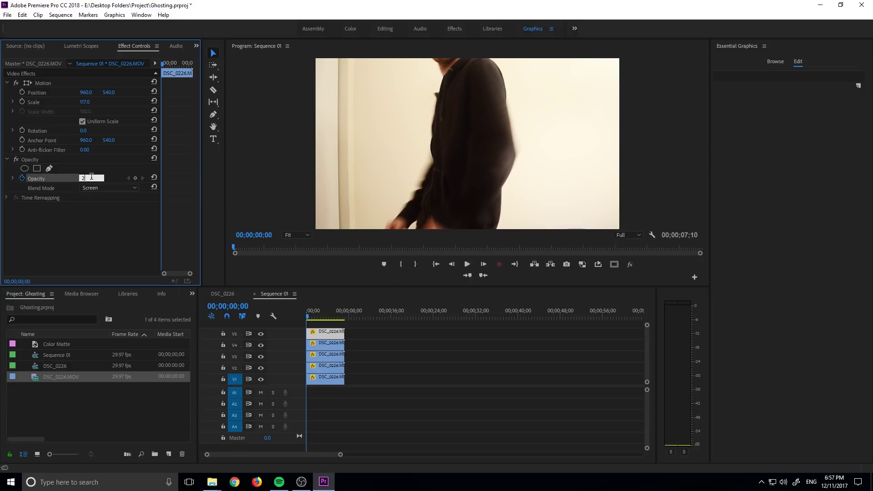
left_click(382, 389)
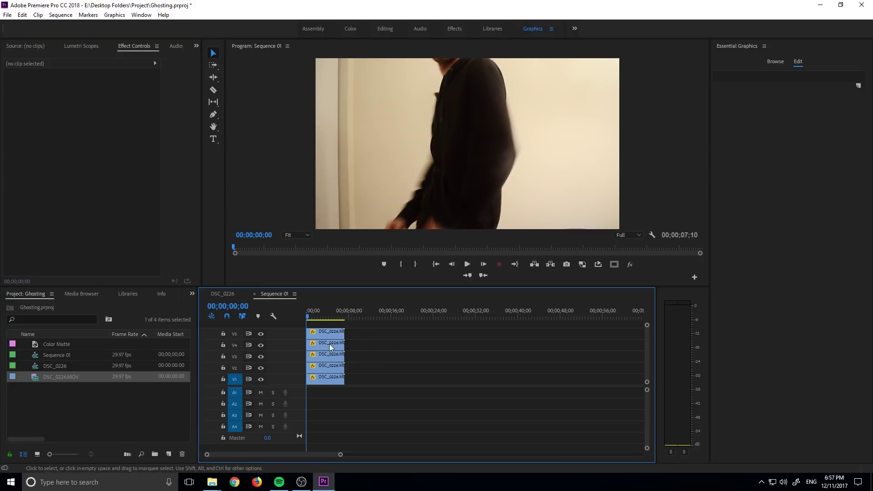
left_click_drag(317, 366, 344, 347)
left_click_drag(332, 331, 363, 331)
left_click_drag(307, 316, 327, 324)
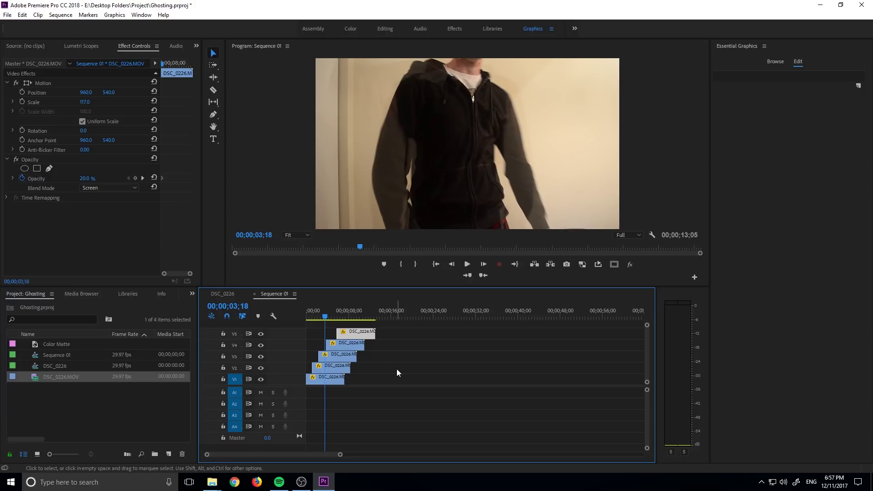
key("ctrl+z")
key("ctrl+z")
key("ctrl+z")
key("ctrl+z")
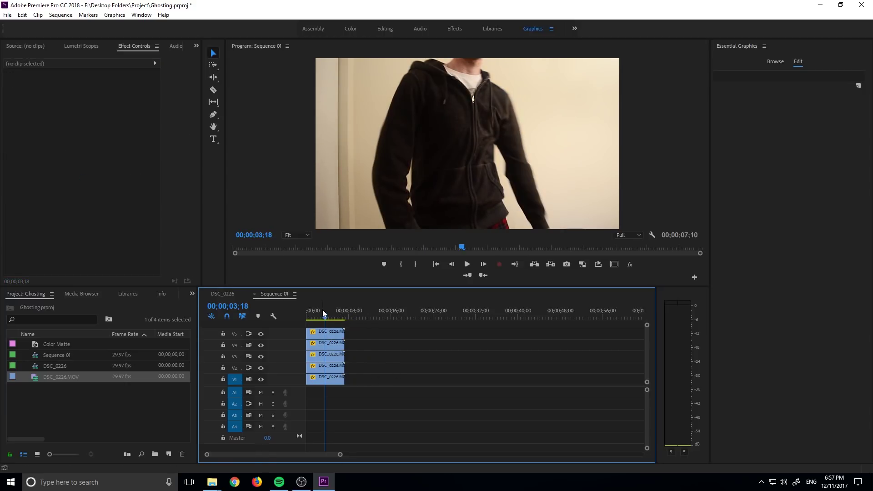
left_click_drag(323, 311, 308, 310)
left_click(325, 379)
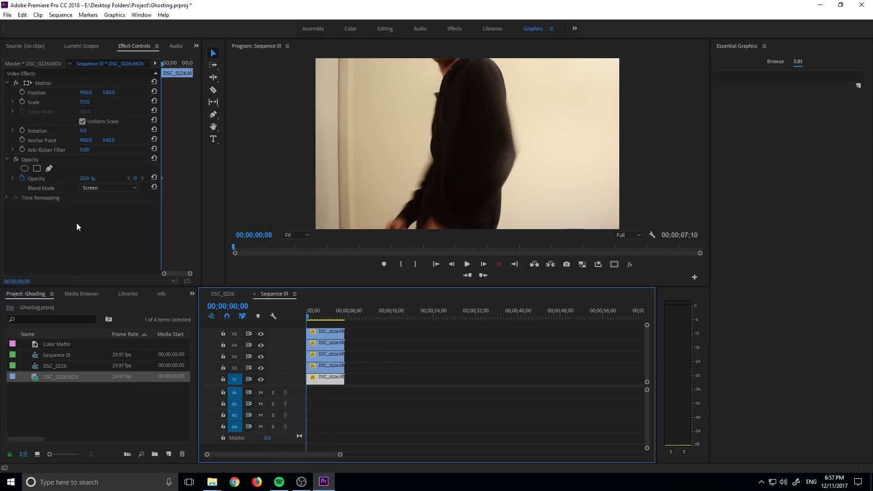
Set the V1 clip's Opacity to 50%, check the V2 clip, and open Windows search
left_click(86, 178)
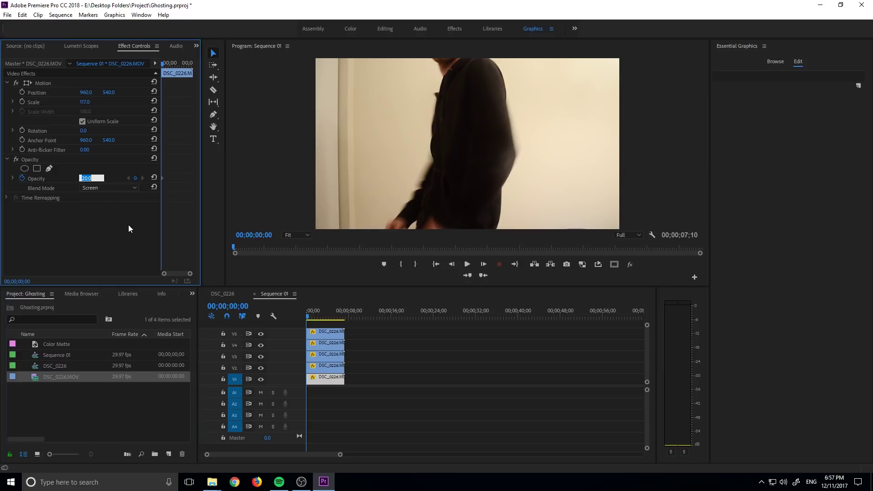
type("50")
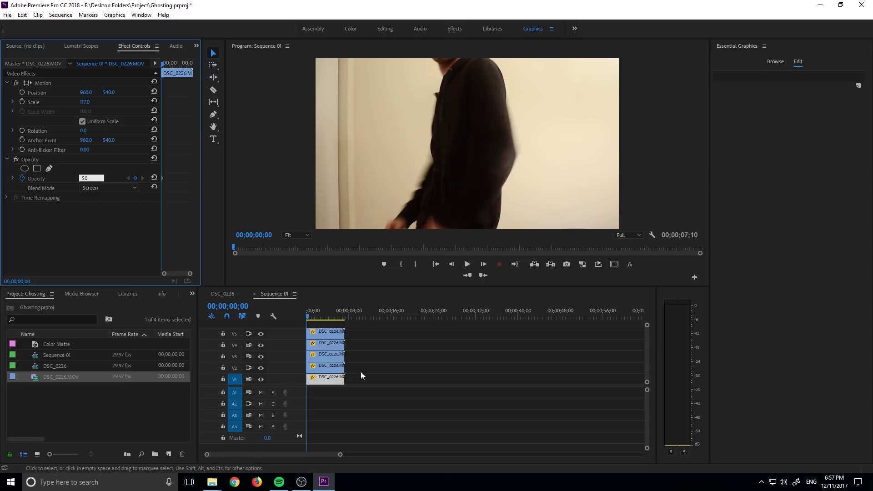
left_click(403, 364)
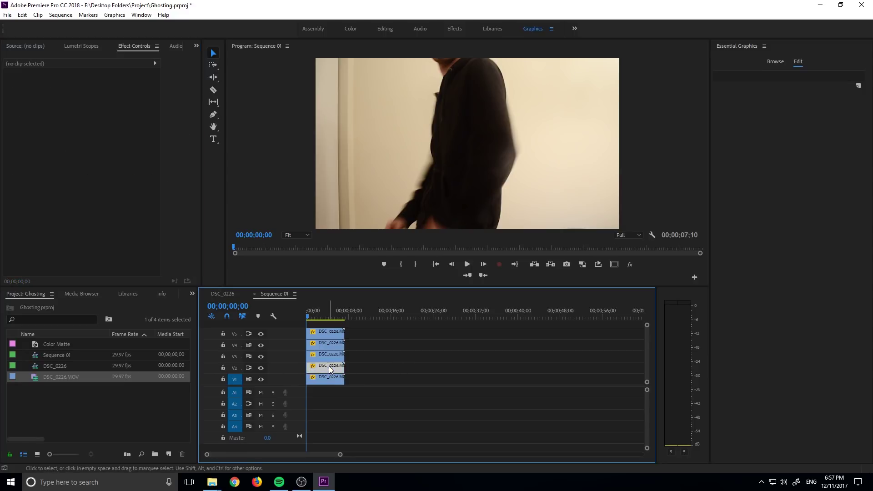
left_click(329, 367)
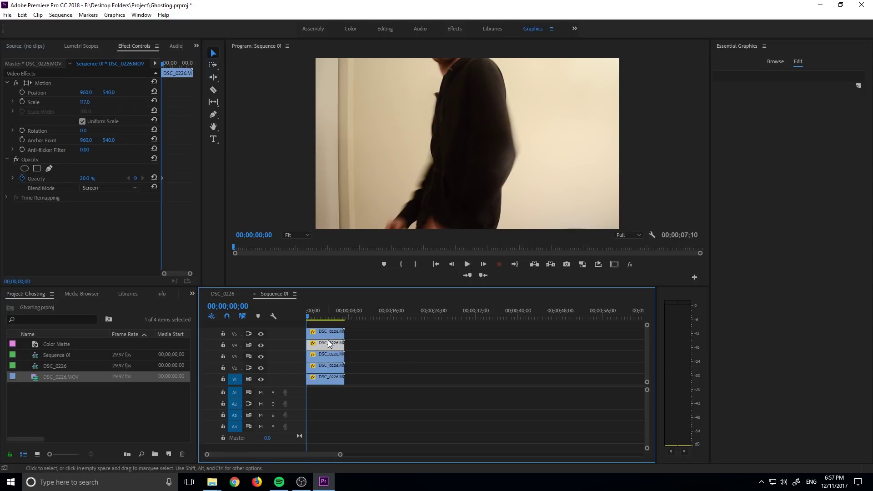
left_click(99, 485)
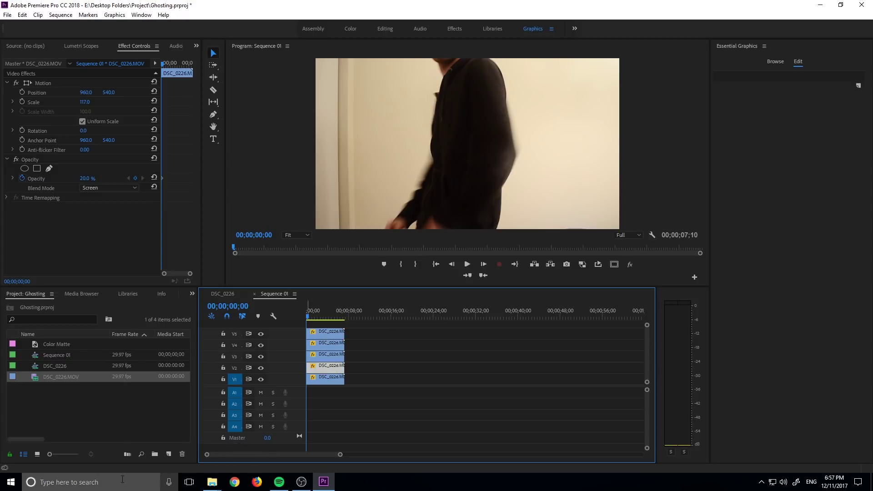
Launch Calculator, work out 50 ÷ 4 = 12.5, and close it
type("calc")
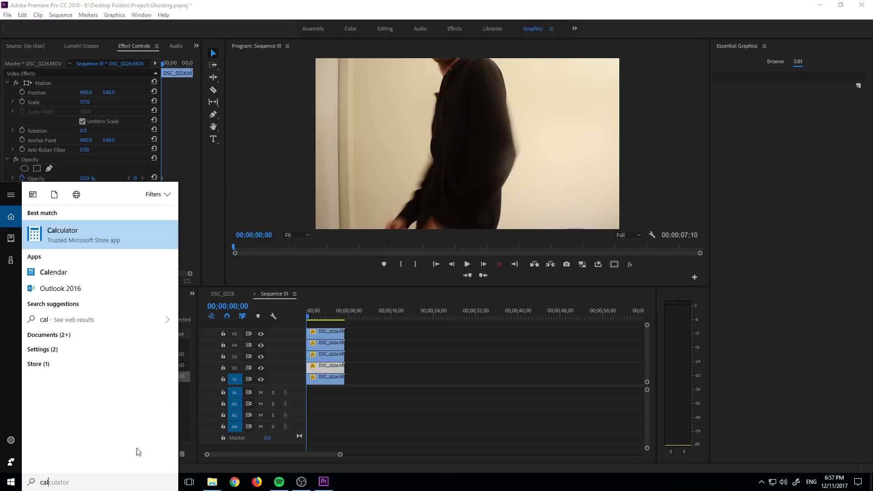
left_click(122, 228)
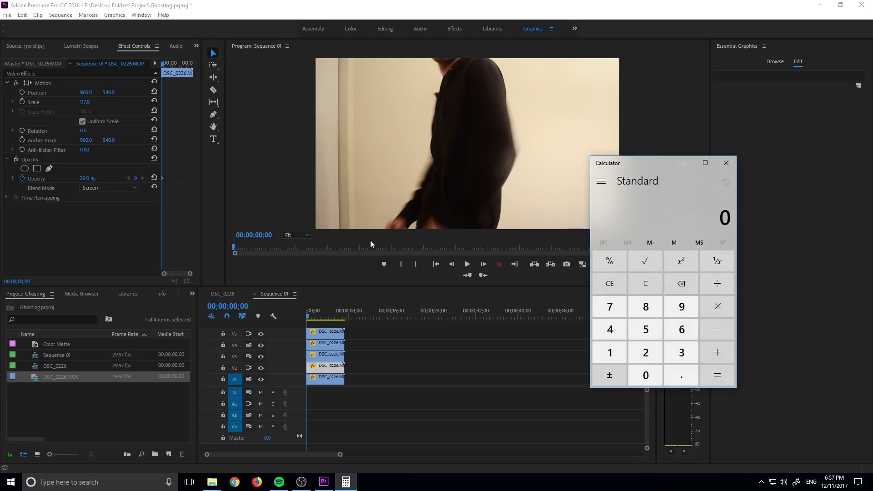
type("50")
left_click(723, 283)
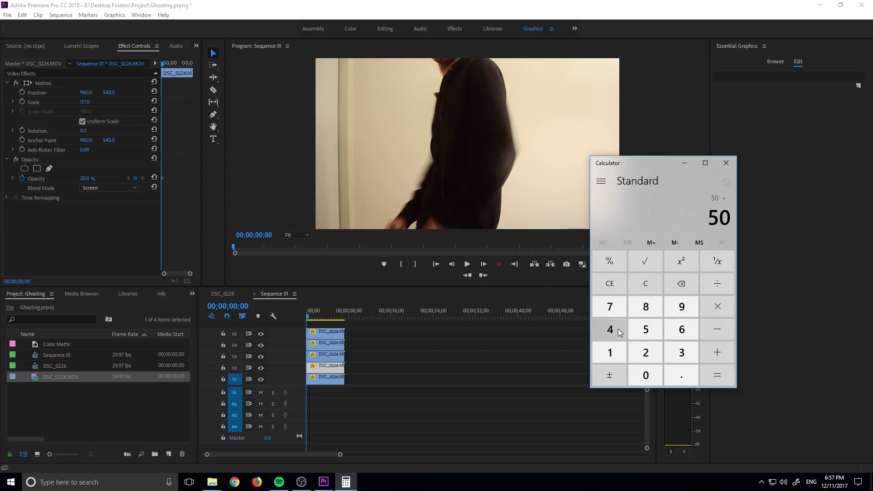
left_click(618, 329)
left_click(724, 380)
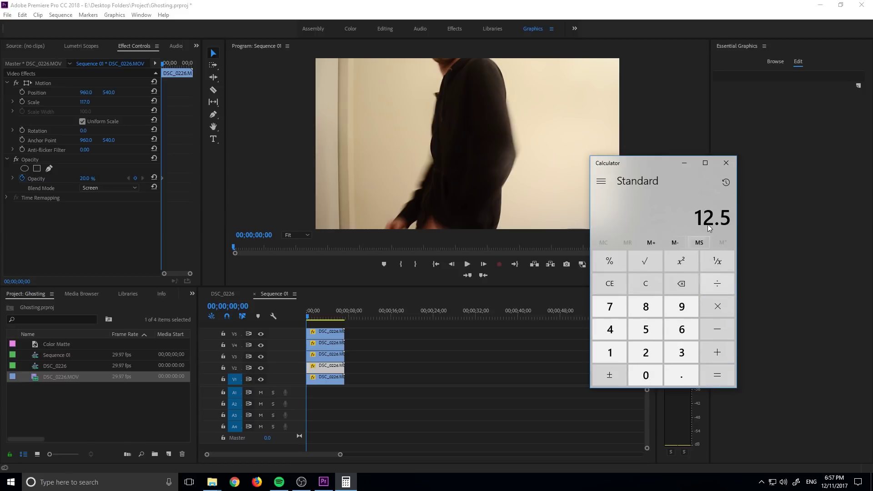
left_click(727, 163)
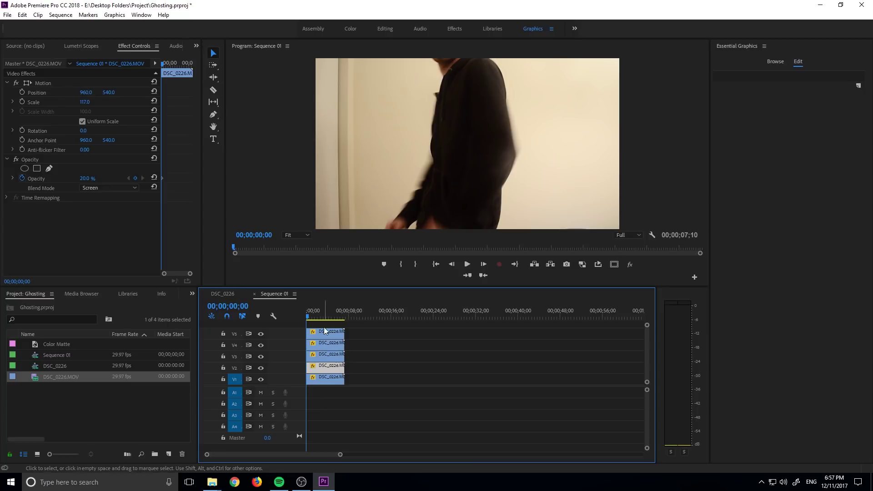
Set the V4 clip copy's Opacity to 12.5%
left_click(85, 178)
type("12")
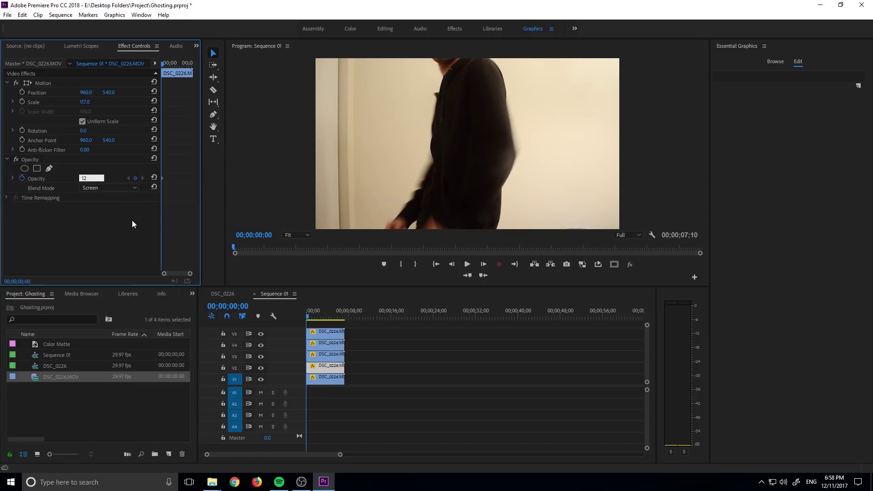
type(".")
key("Escape")
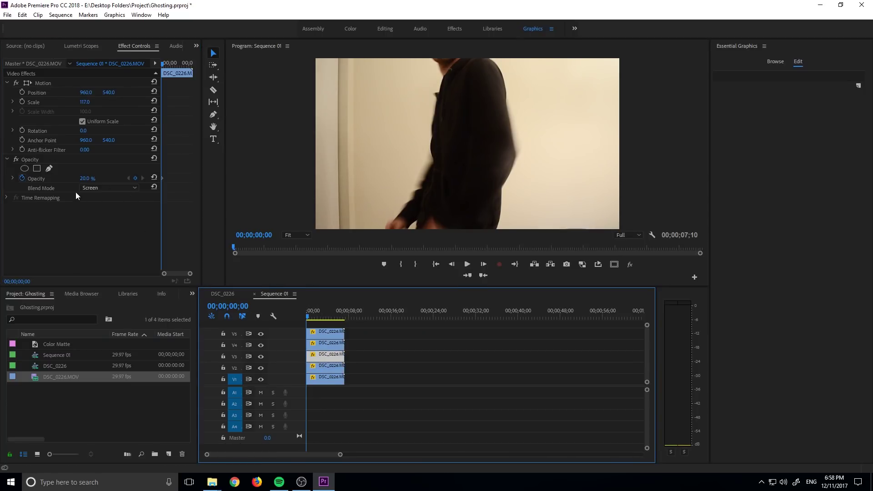
left_click(91, 176)
type("12.5")
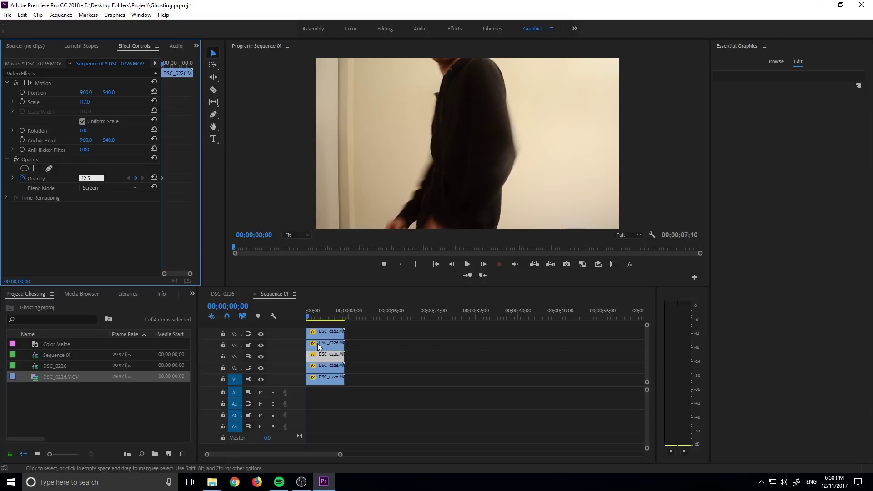
left_click(325, 343)
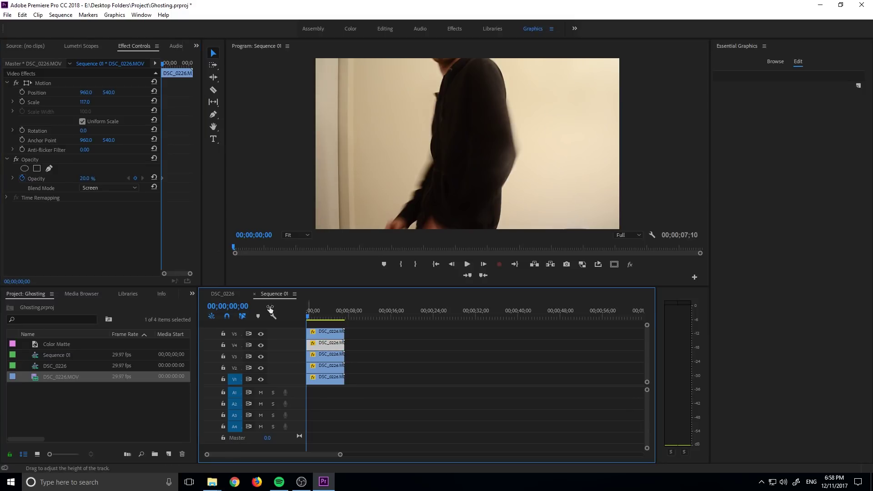
left_click(93, 178)
type("1")
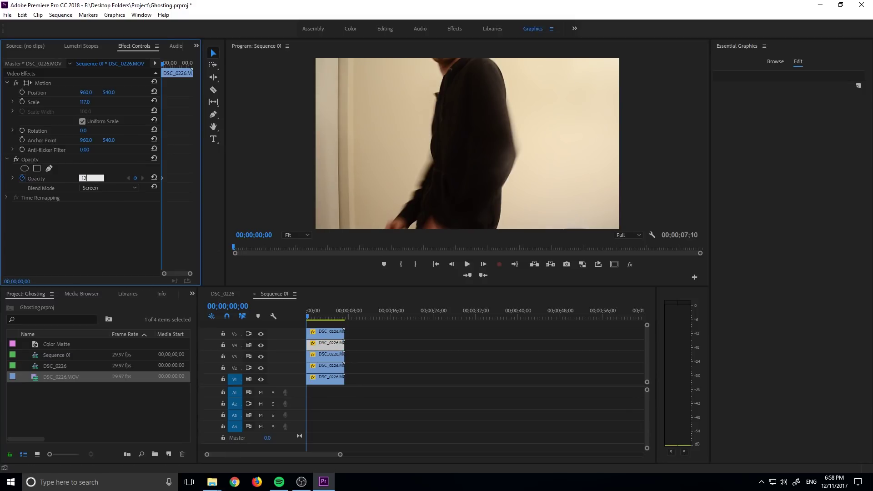
type("2")
left_click(352, 343)
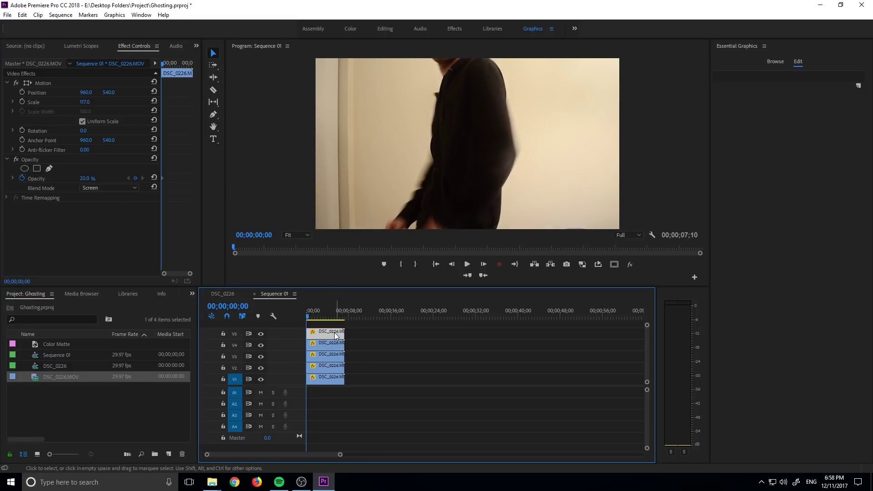
left_click(87, 178)
type("12")
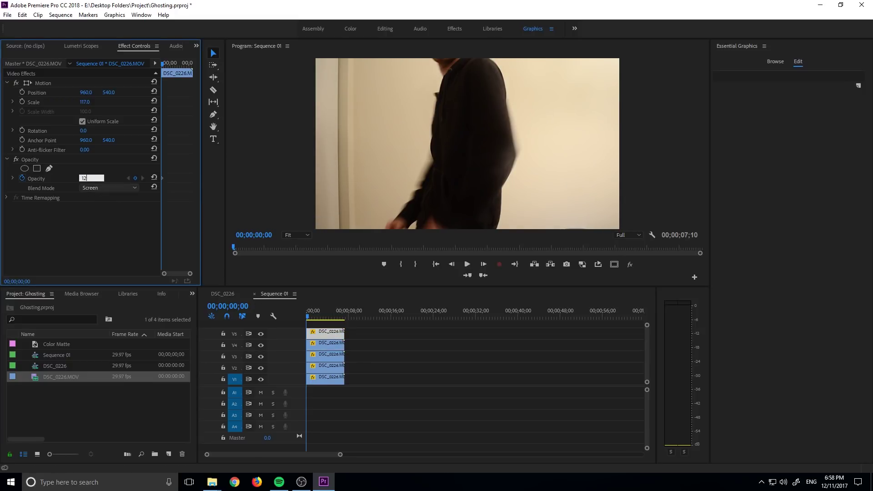
type(".5")
left_click(452, 386)
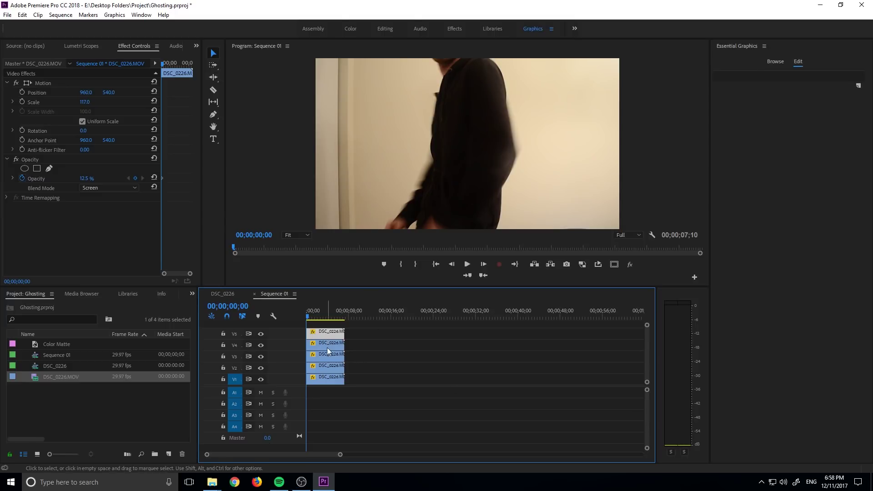
Enter 17.5% opacity on the selected clip, then check the V4 clip's opacity
left_click(318, 378)
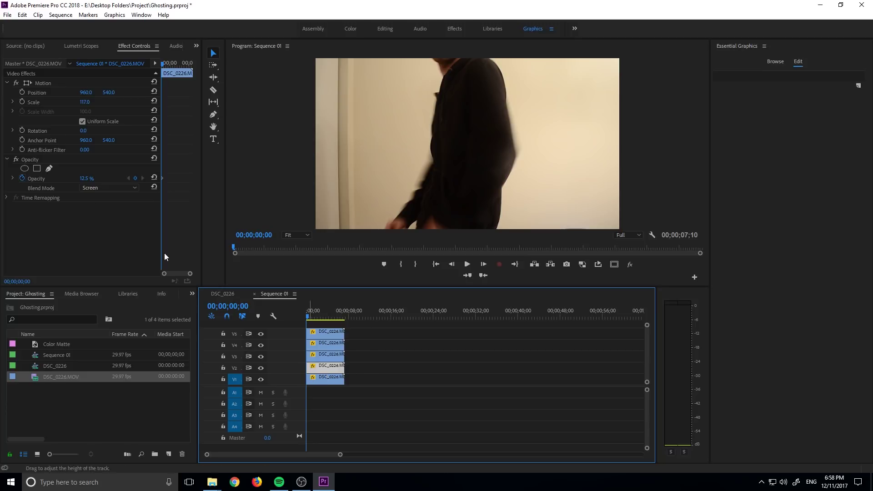
left_click(105, 195)
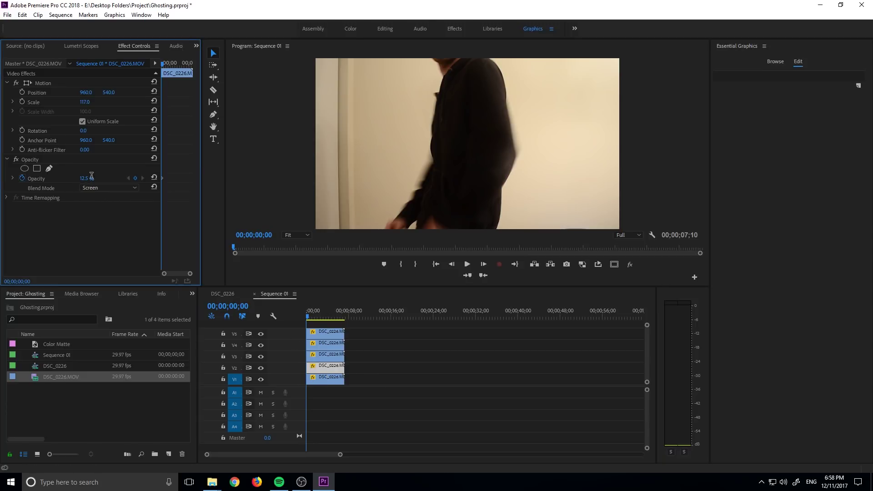
left_click(86, 177)
type("175")
key("BackSpace")
key("BackSpace")
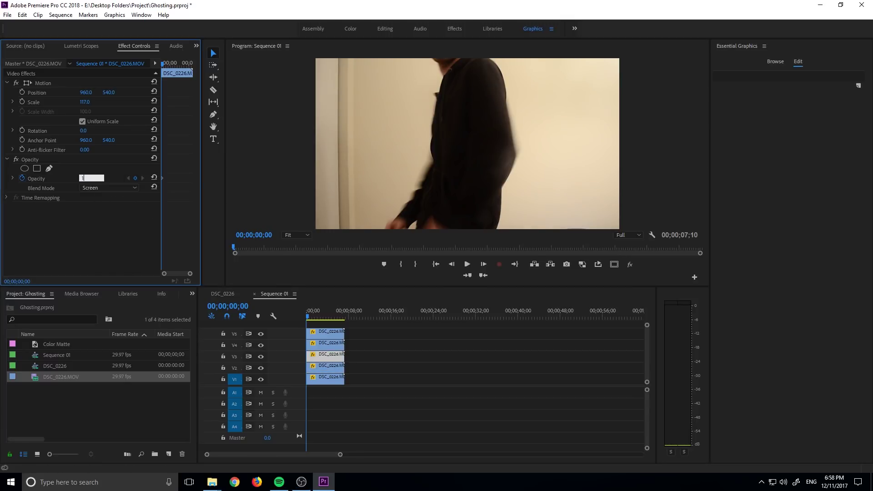
type("5")
left_click(320, 343)
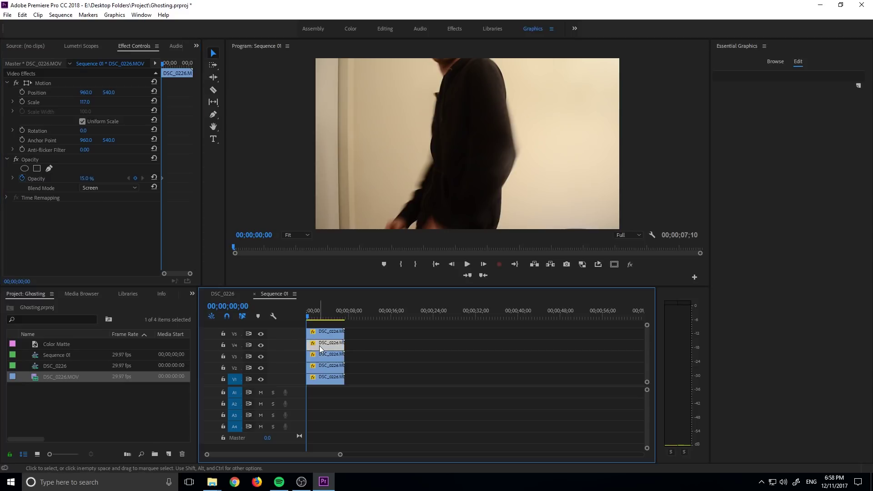
left_click(85, 178)
Set the V5 clip's Opacity to 10%
left_click(339, 332)
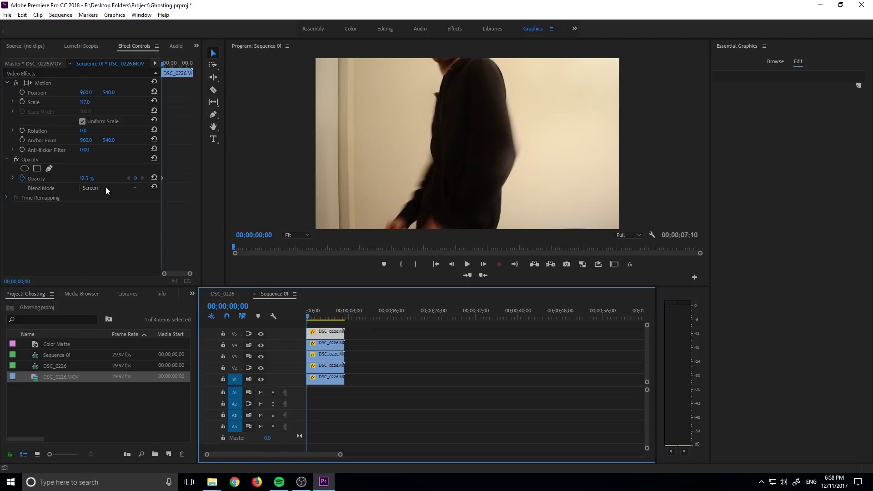
left_click(100, 178)
type("10")
left_click(389, 366)
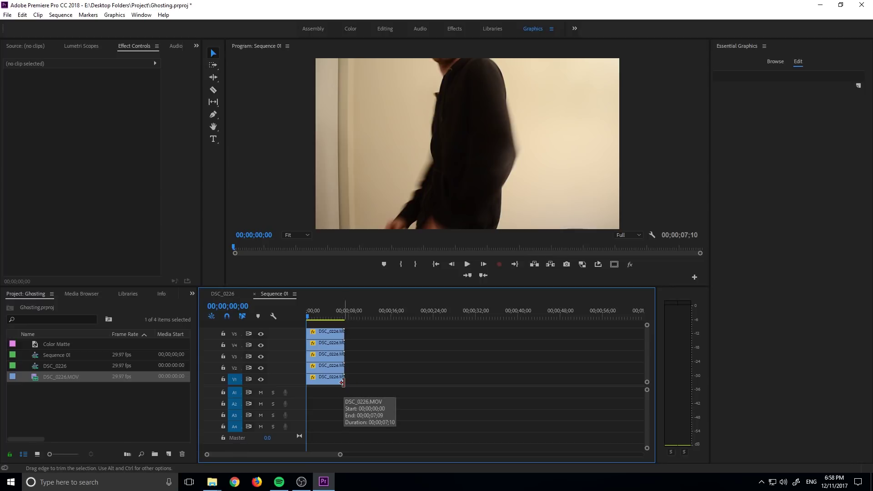
Review the V2, V3, V5 and V1 opacities and scrub through the blended stack
left_click(328, 363)
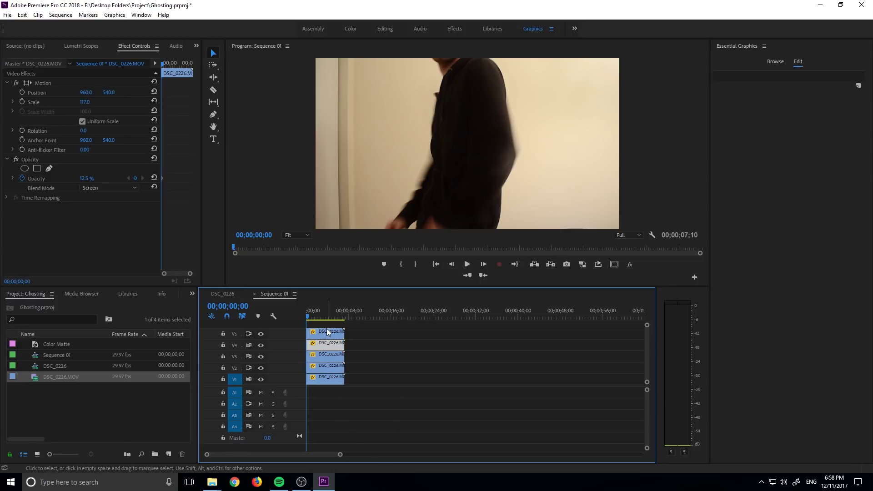
left_click(333, 366)
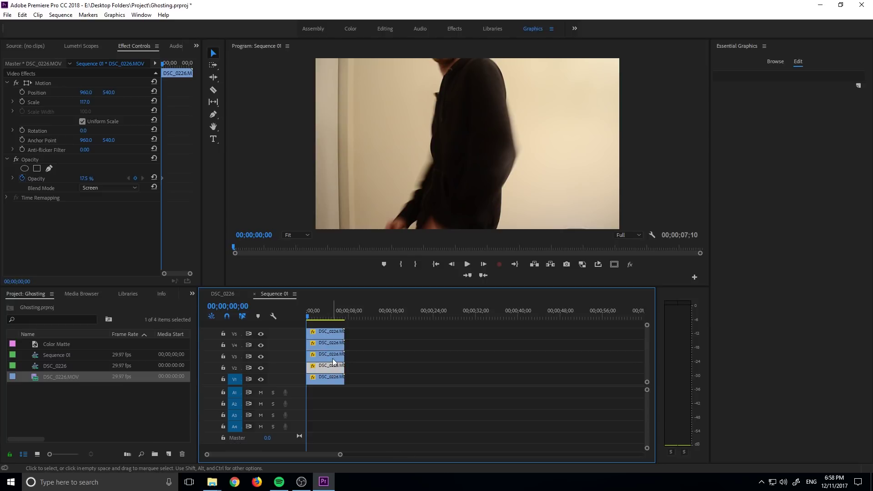
left_click(329, 356)
left_click(327, 335)
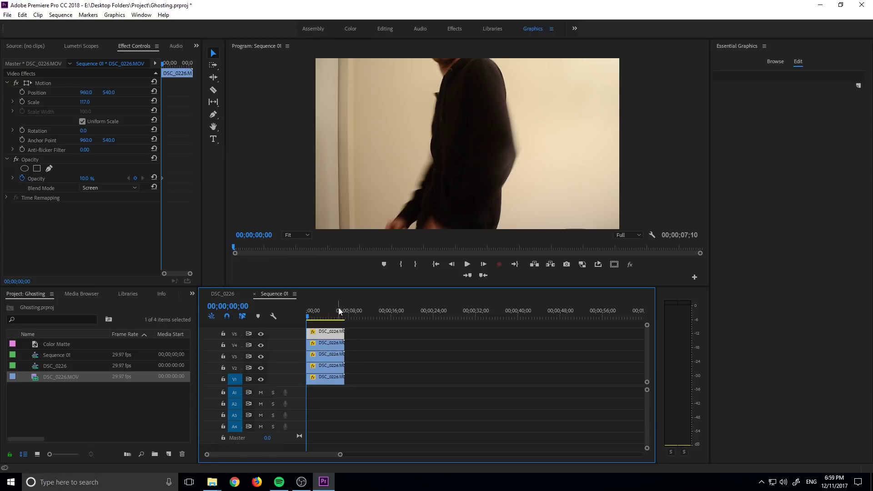
left_click_drag(338, 311, 292, 312)
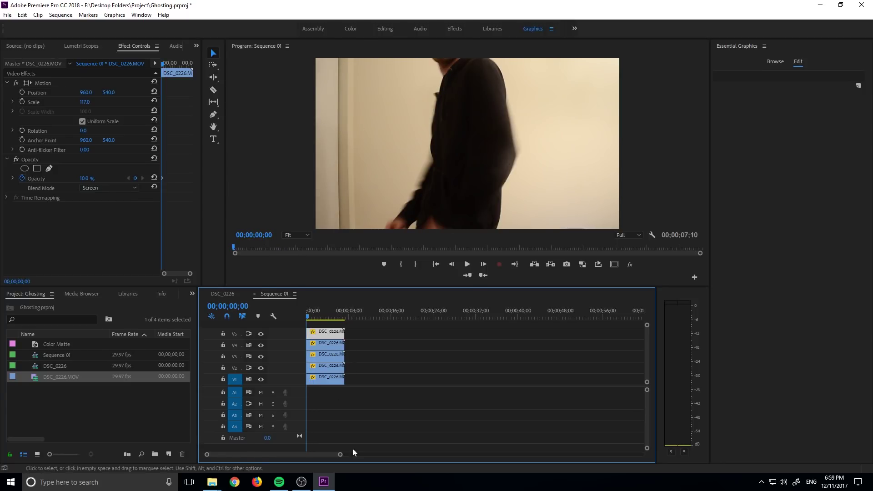
left_click(326, 378)
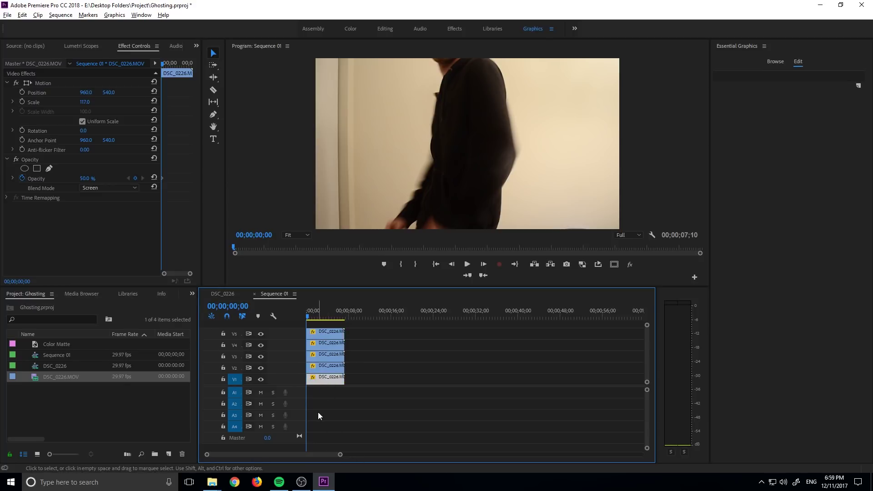
Trim about 6 frames off the V1 DSC_0226.MOV clip's start, leaving roughly 00;00;07;04
key("equal")
key("equal")
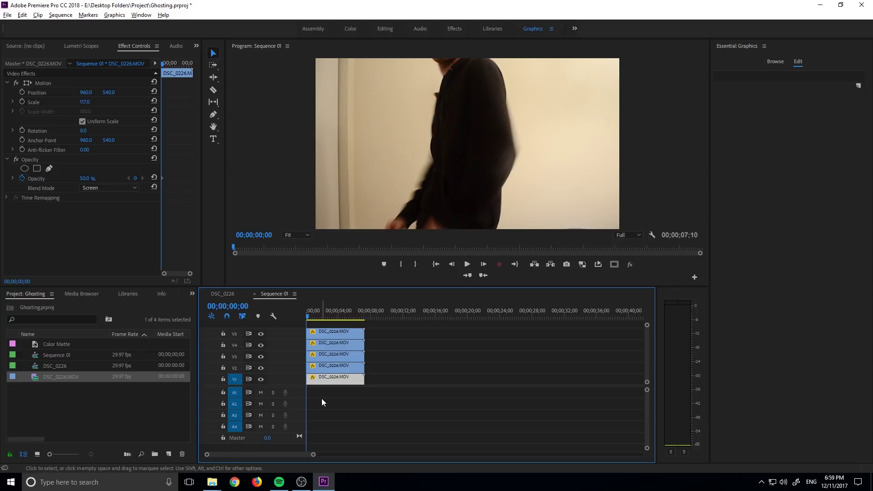
key("equal")
key("equal")
scroll(259, 456, "up", 2)
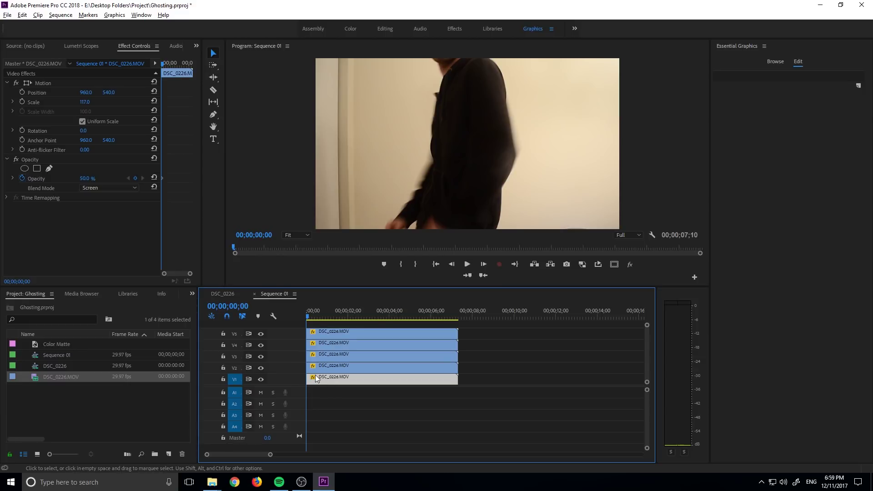
mouse_move(308, 379)
left_mouse_down()
mouse_move(324, 379)
mouse_move(314, 380)
left_mouse_up()
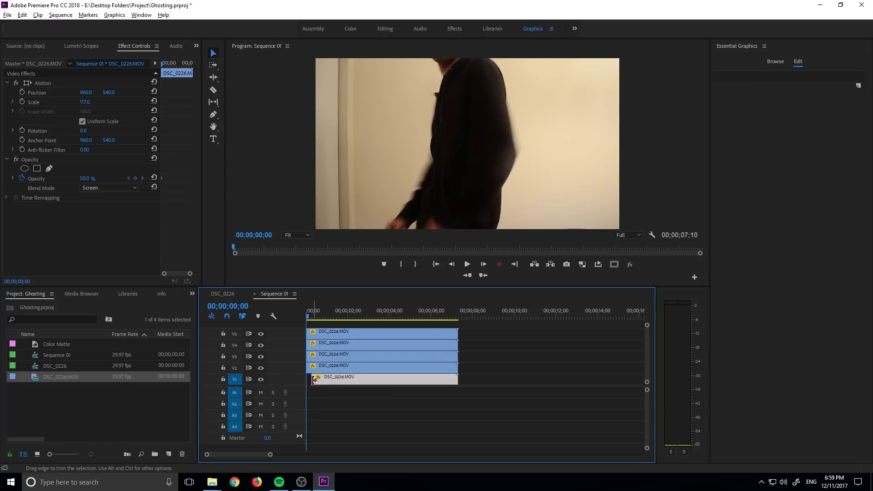
Trim the V2, V3 and V4 clips' starts later by increasing amounts
scroll(320, 412, "up", 5)
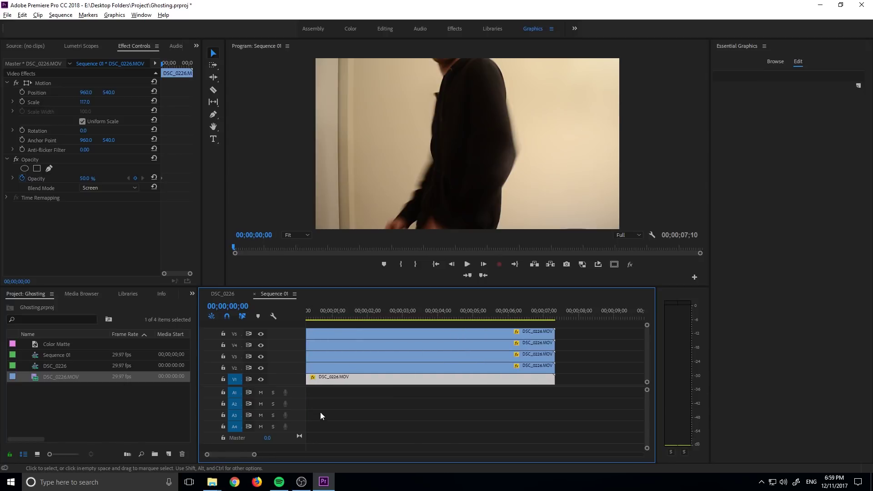
left_click(334, 368)
left_click_drag(309, 363, 318, 367)
scroll(315, 369, "up", 5)
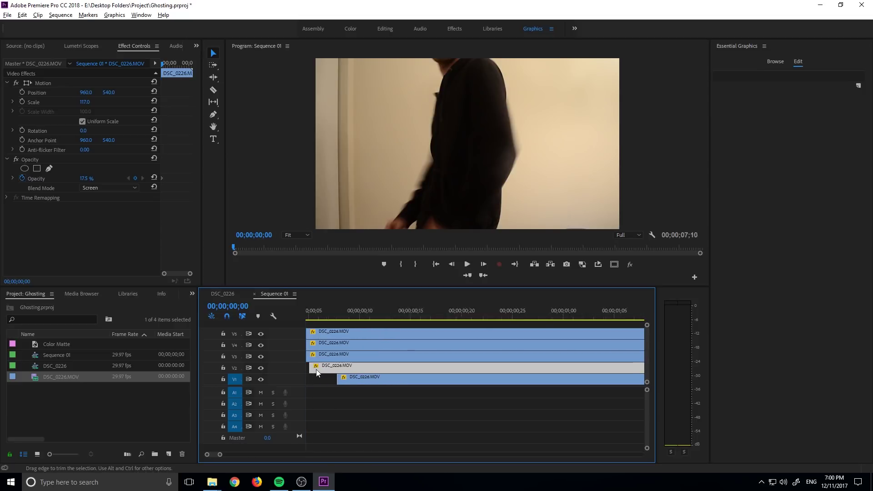
scroll(211, 456, "up", 2)
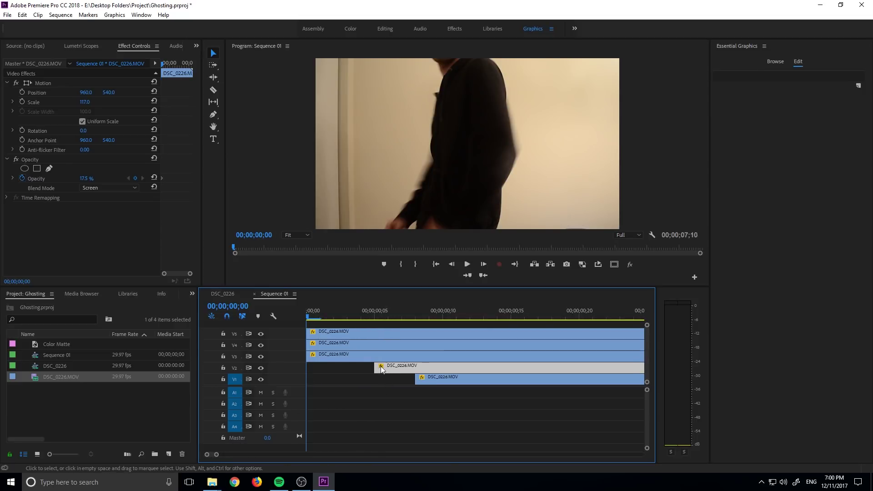
mouse_move(375, 365)
left_mouse_down()
mouse_move(390, 367)
mouse_move(388, 383)
mouse_move(402, 381)
mouse_move(389, 369)
mouse_move(309, 366)
mouse_move(389, 368)
left_mouse_up()
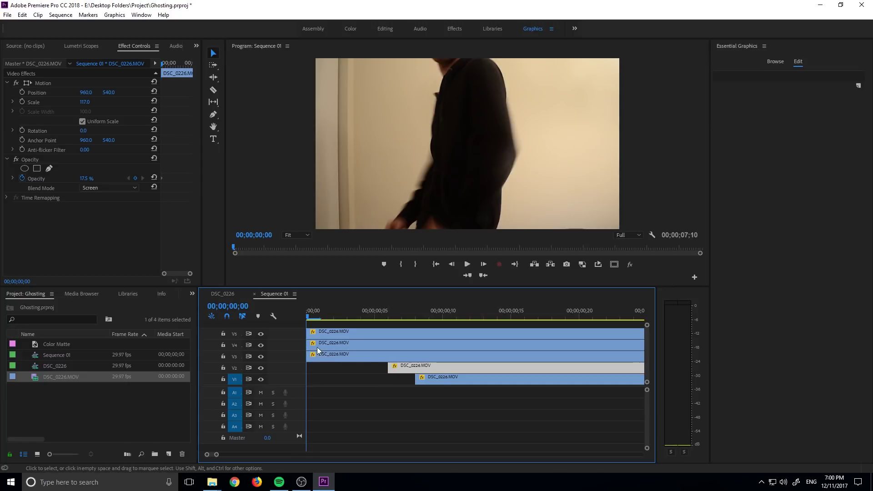
left_click_drag(307, 356, 361, 356)
left_click_drag(309, 344, 340, 346)
Check each clip's opacity from V1 to V5, then scrub the staggered starts from frame 8
left_click(321, 334)
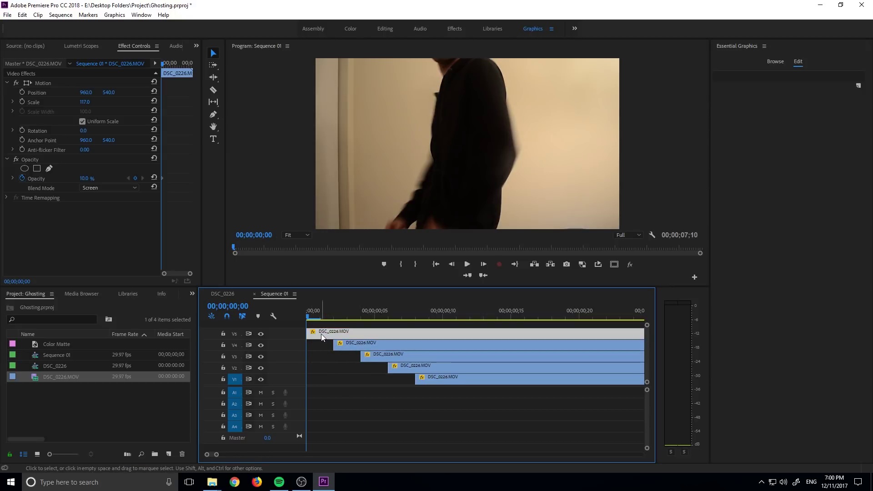
left_click(431, 381)
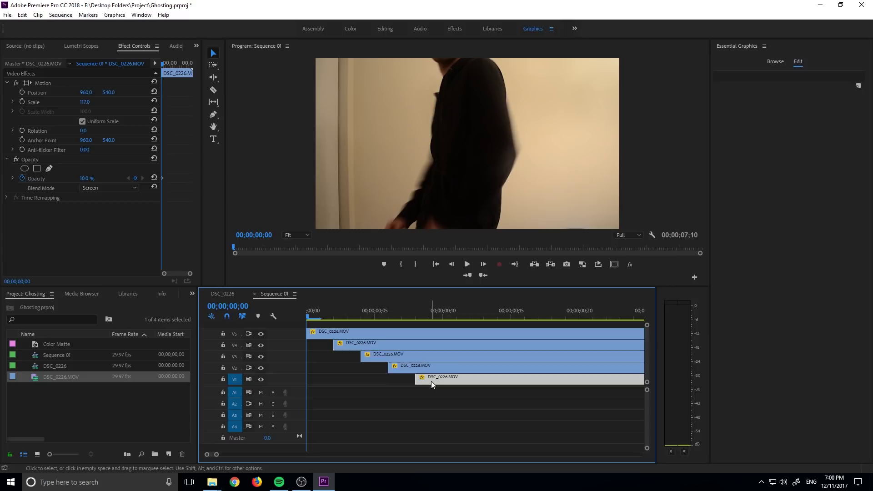
left_click(413, 366)
left_click(389, 355)
left_click(369, 345)
left_click(360, 334)
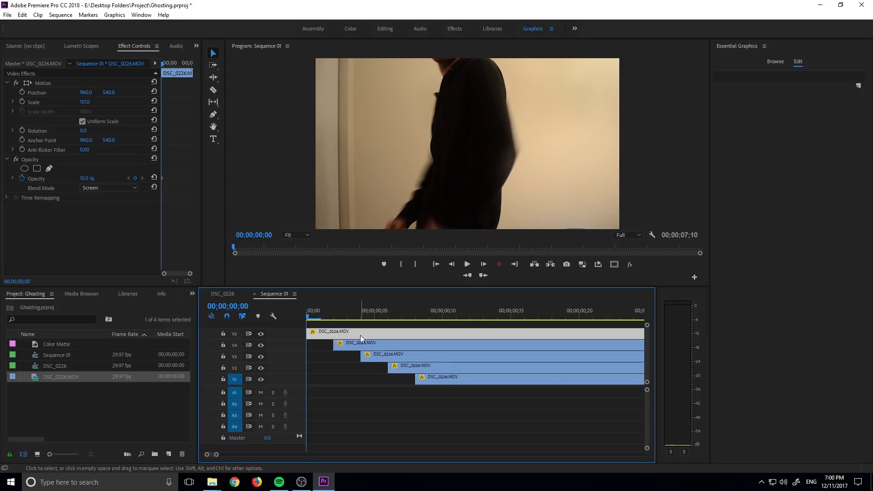
left_click(415, 318)
left_click_drag(415, 318, 409, 341)
Move the trimmed V1–V4 clips left so all five start at 00;00;00;00
left_click(358, 400)
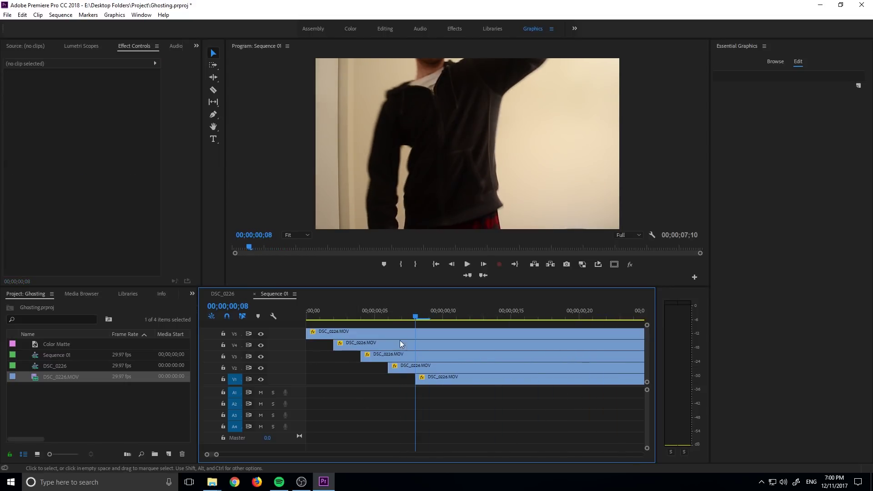
left_click(386, 335)
left_click(364, 362)
left_click_drag(421, 379, 320, 381)
left_click_drag(400, 367, 344, 343)
left_click(343, 328)
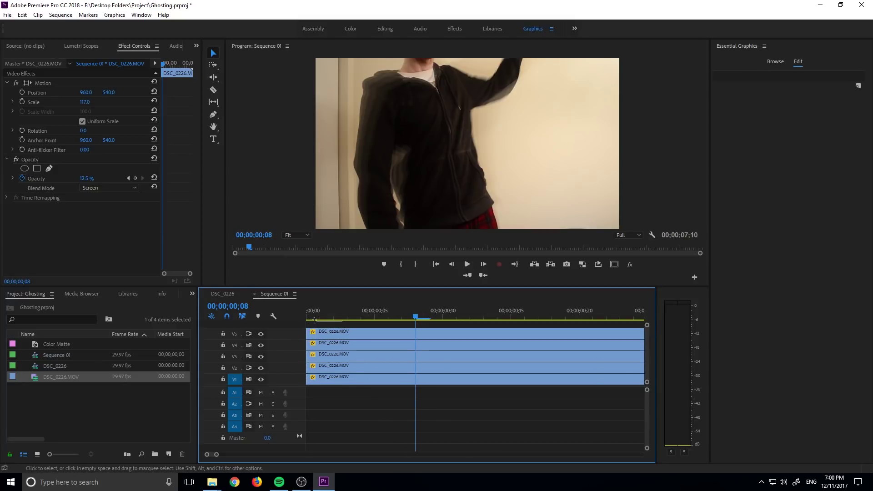
Play the ghosting trail, step back a few frames, and return to the sequence start
key("space")
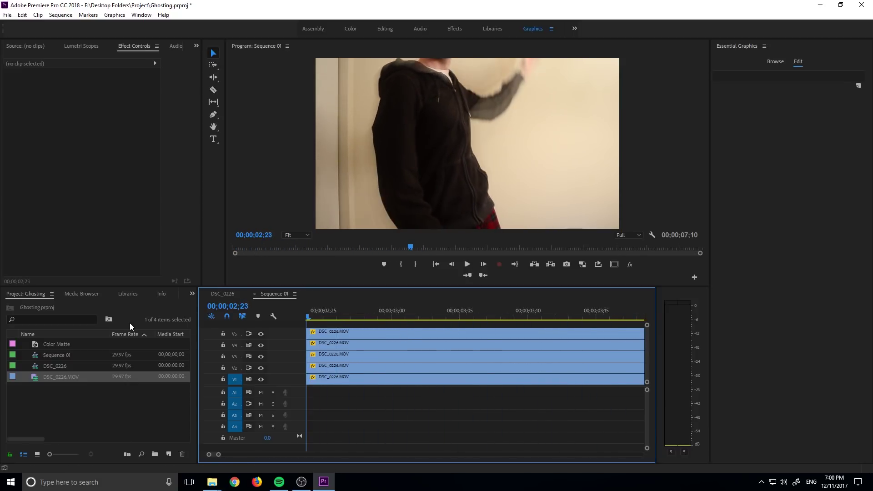
key("space")
key("Left")
key("Left")
key("Left")
key("Left")
key("Left")
key("Left")
key("Left")
key("Left")
key("Left")
key("Left")
key("Left")
key("Left")
key("Left")
key("Left")
key("Left")
key("Left")
key("Left")
key("Left")
key("Left")
key("Left")
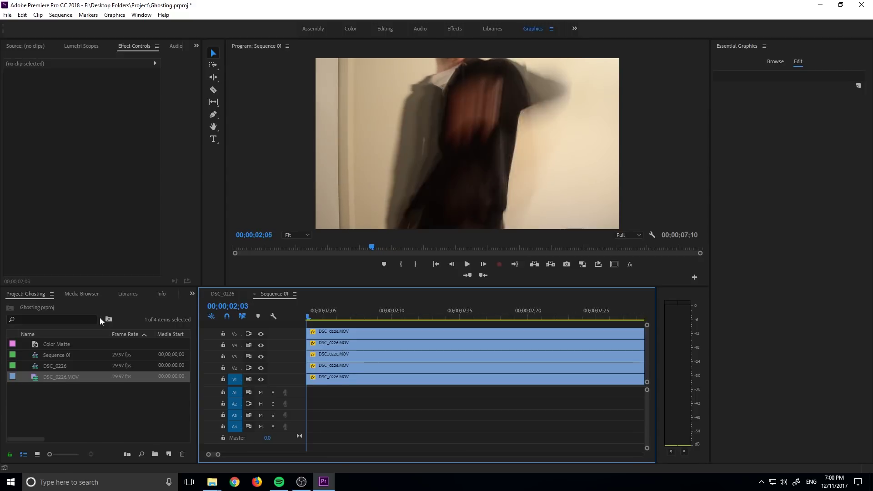
key("Left")
key("Left")
key("Left")
key("Left")
key("Left")
key("Left")
key("Left")
key("Left")
key("Left")
key("Left")
key("Left")
key("Left")
key("Left")
key("Left")
key("Left")
key("Left")
key("Left")
key("Left")
key("Left")
key("Left")
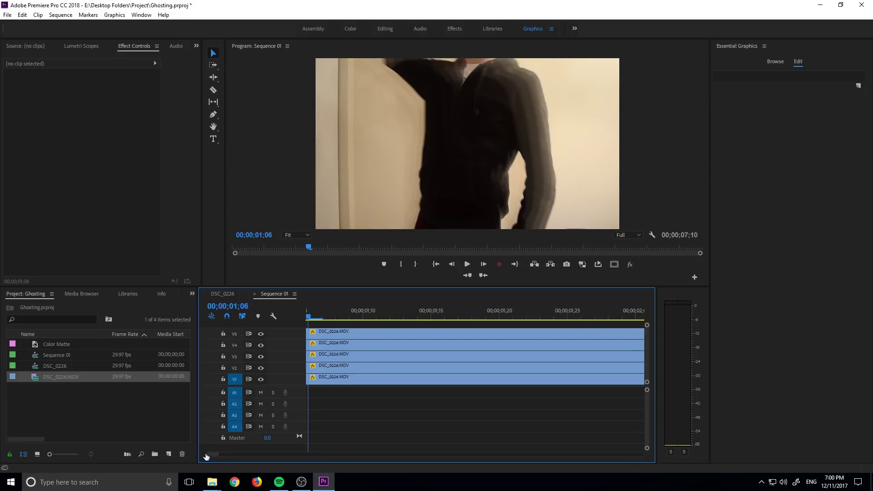
key("Home")
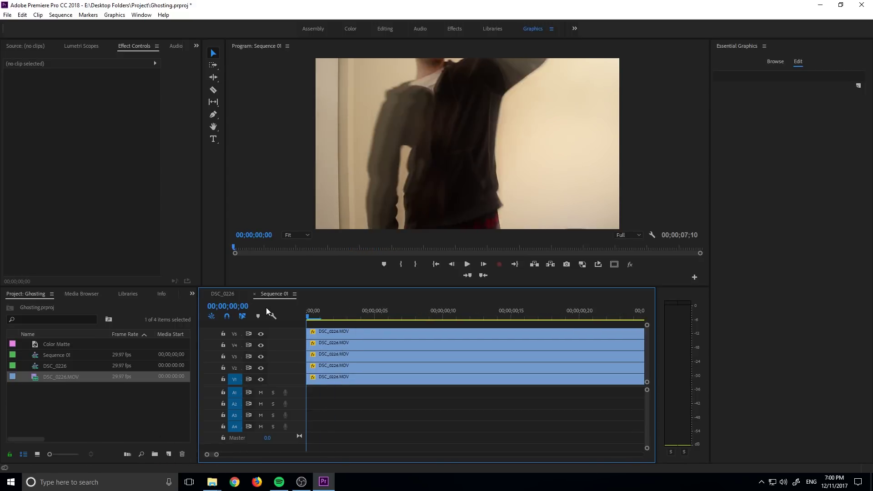
left_click(326, 369)
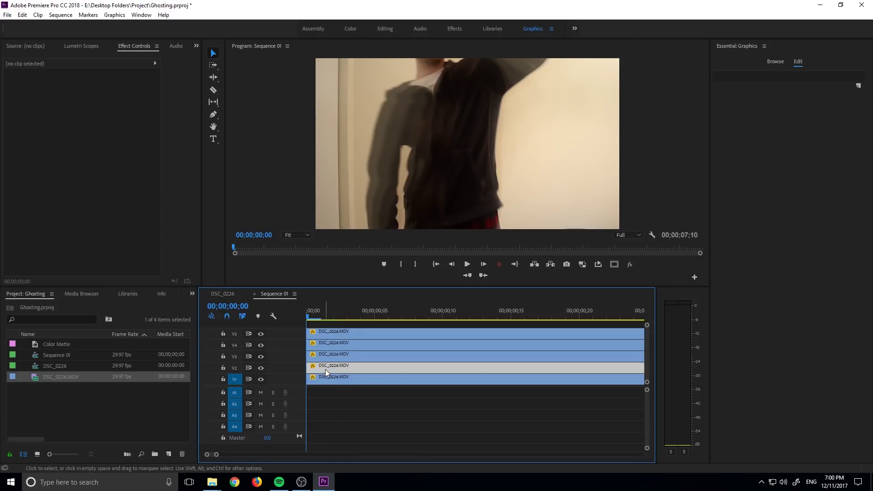
left_click(326, 331)
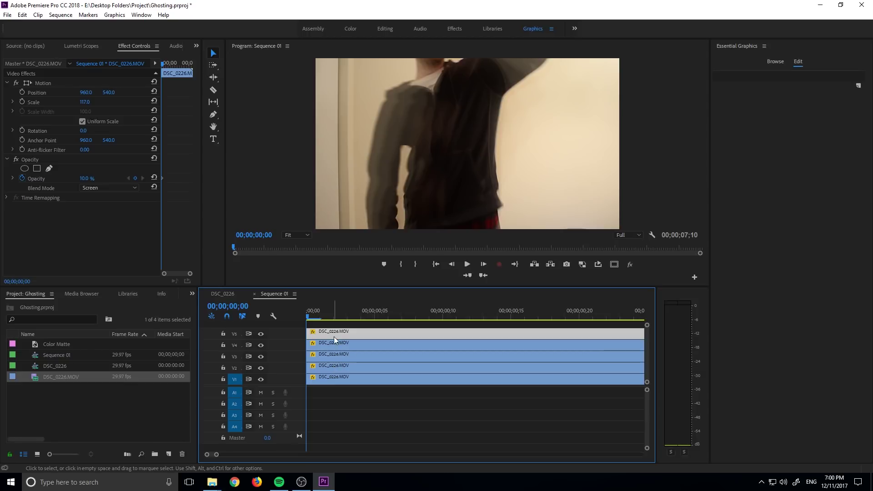
left_click_drag(312, 312, 629, 315)
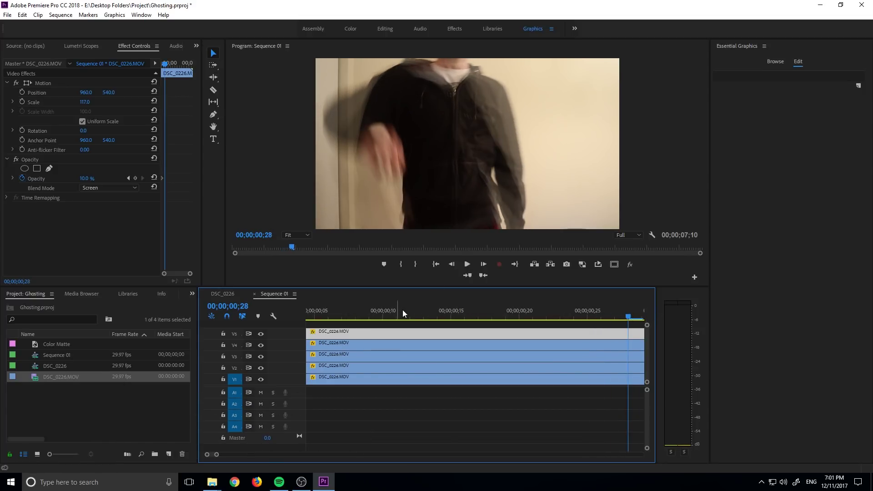
left_click_drag(402, 310, 320, 322)
key("space")
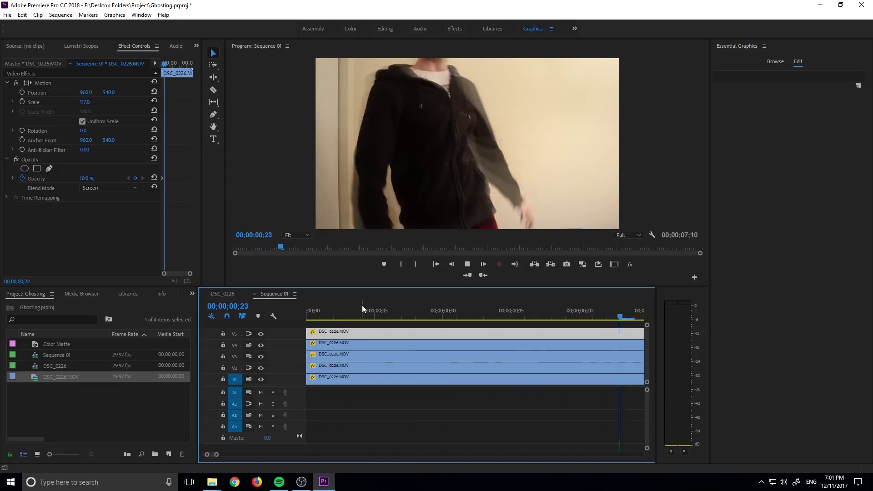
key("space")
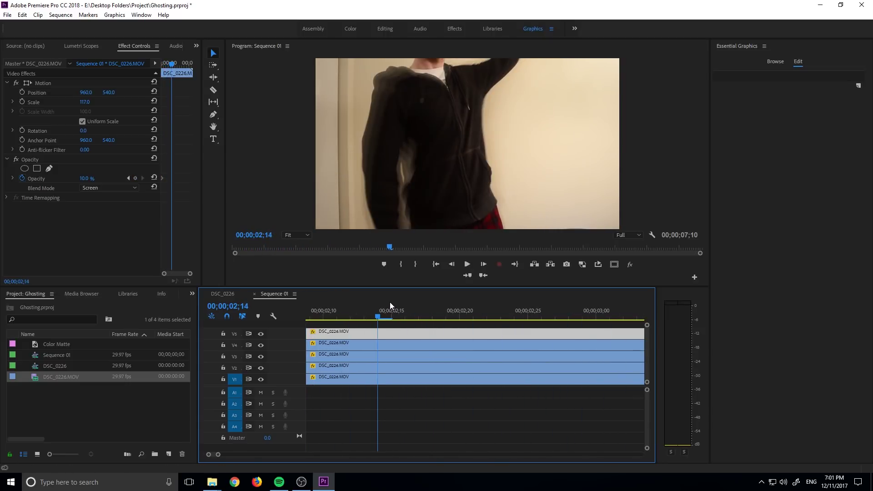
left_click_drag(389, 302, 89, 300)
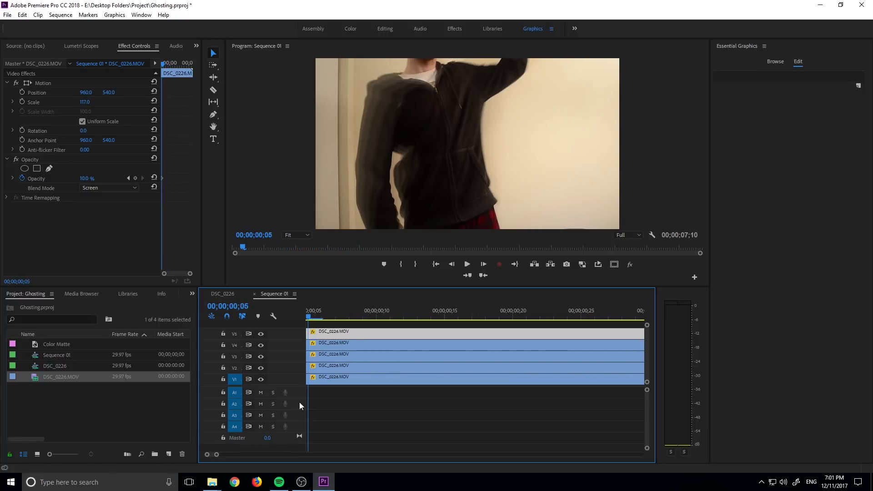
left_click_drag(299, 402, 179, 455)
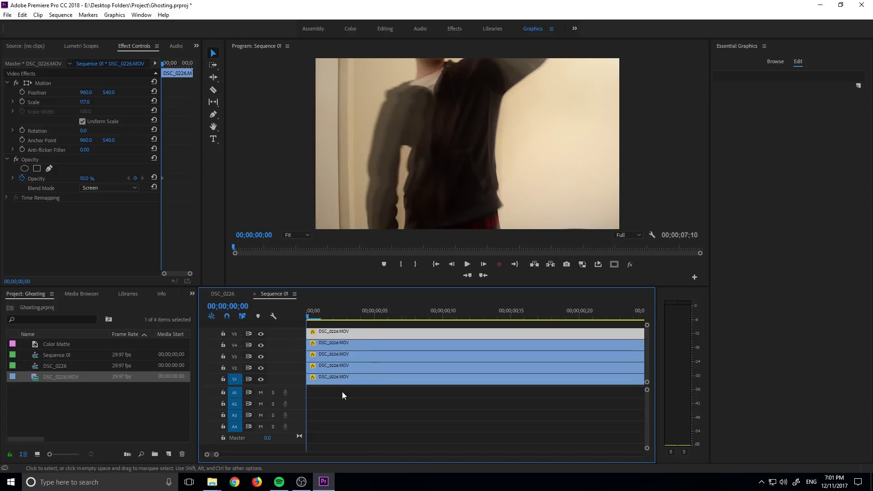
left_click(334, 380)
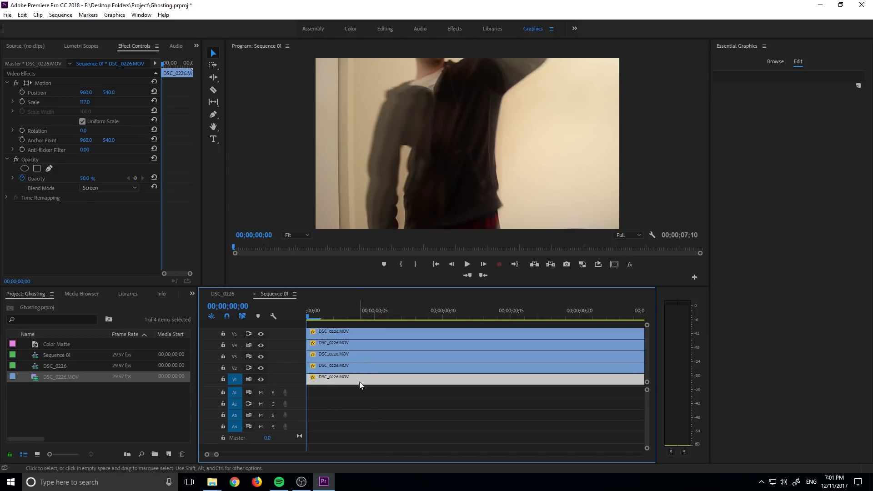
left_click(352, 370)
left_click(348, 357)
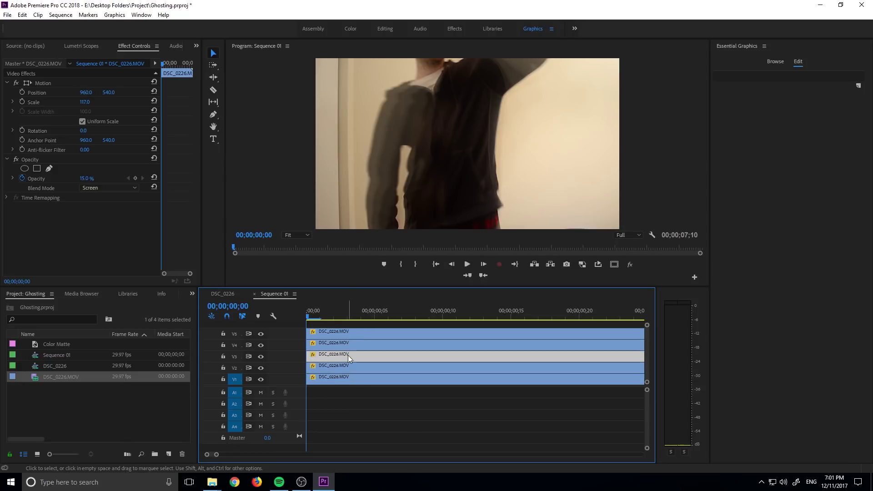
left_click(347, 341)
left_click(348, 330)
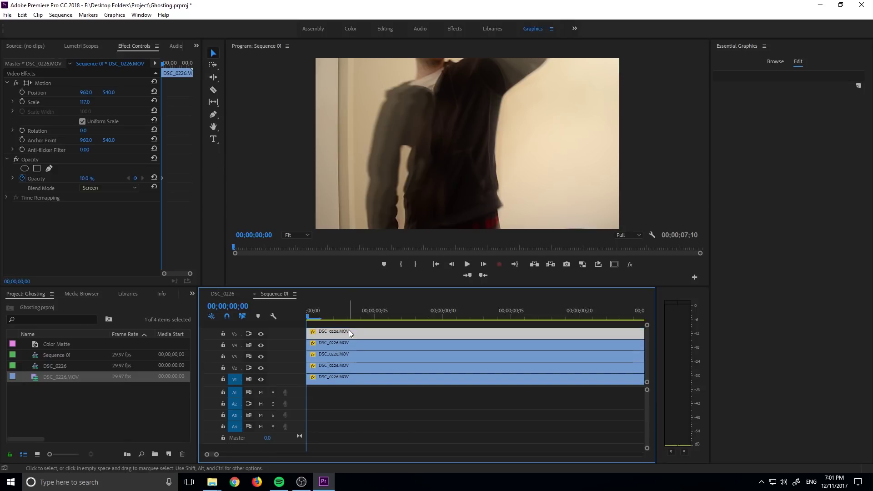
left_click(338, 378)
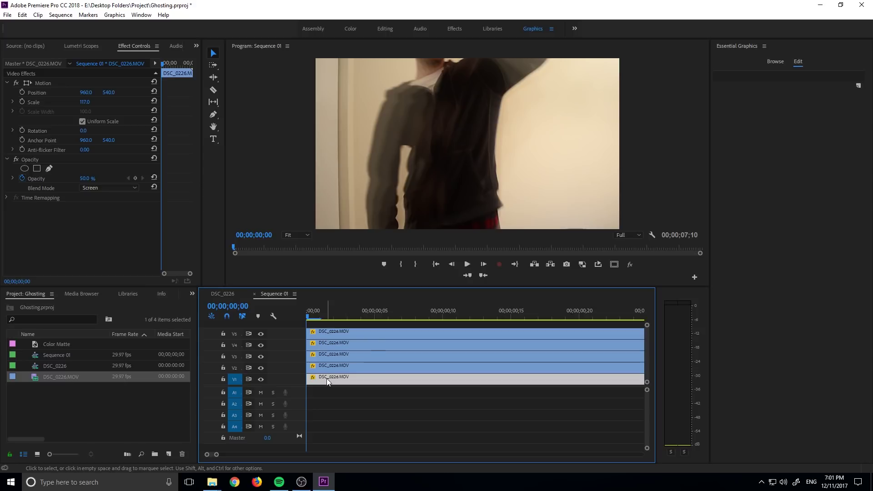
left_click(326, 370)
left_click(328, 381)
left_click(331, 355)
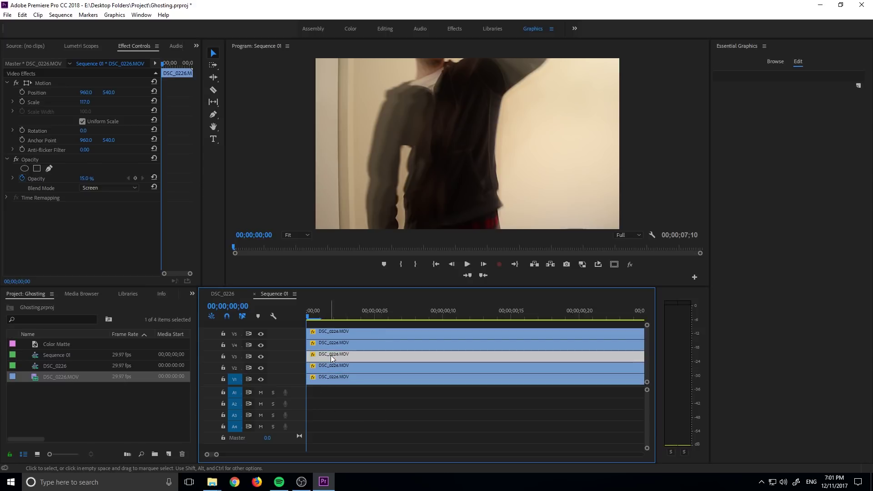
left_click(331, 366)
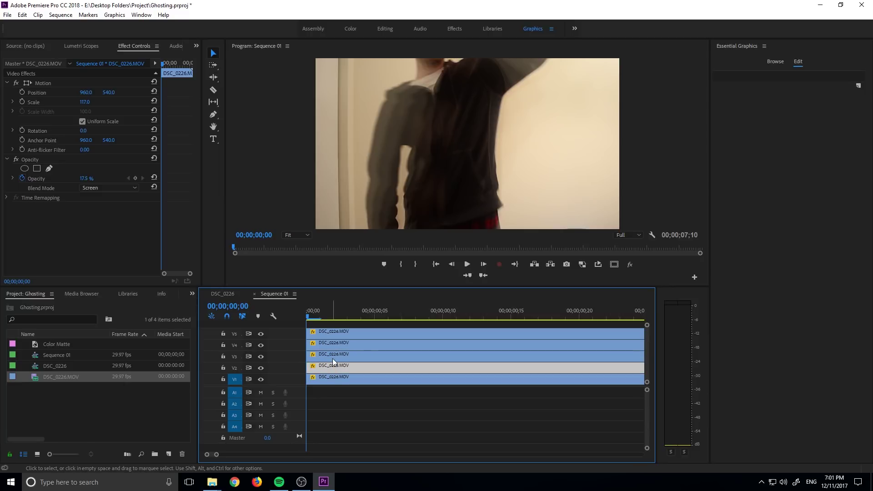
left_click(333, 359)
left_click(323, 376)
left_click(324, 345)
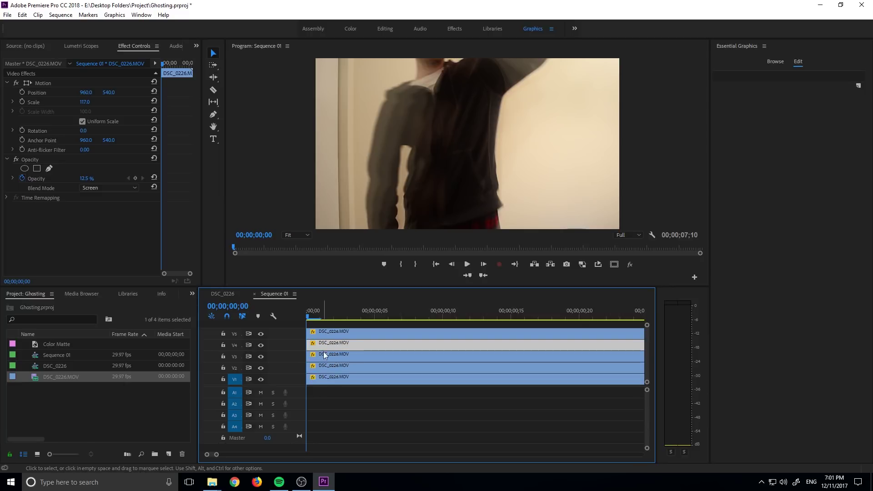
left_click(328, 380)
left_click(328, 337)
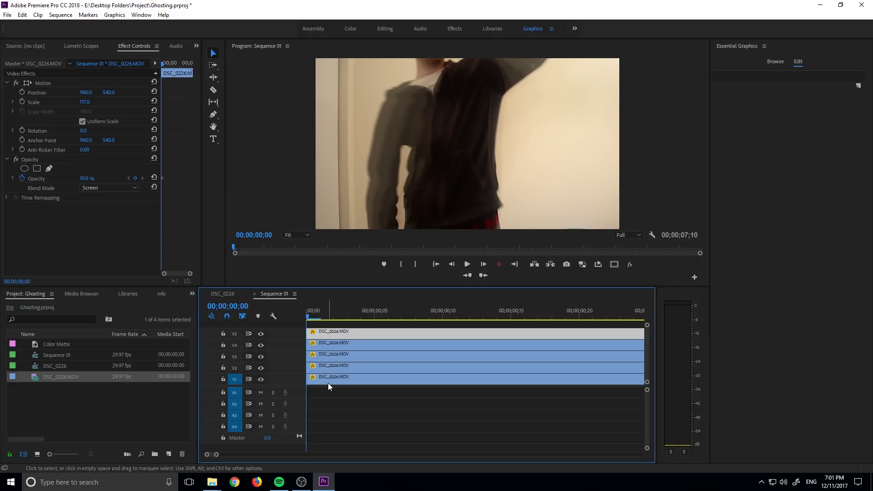
left_click(328, 383)
left_click_drag(317, 321, 272, 312)
key("space")
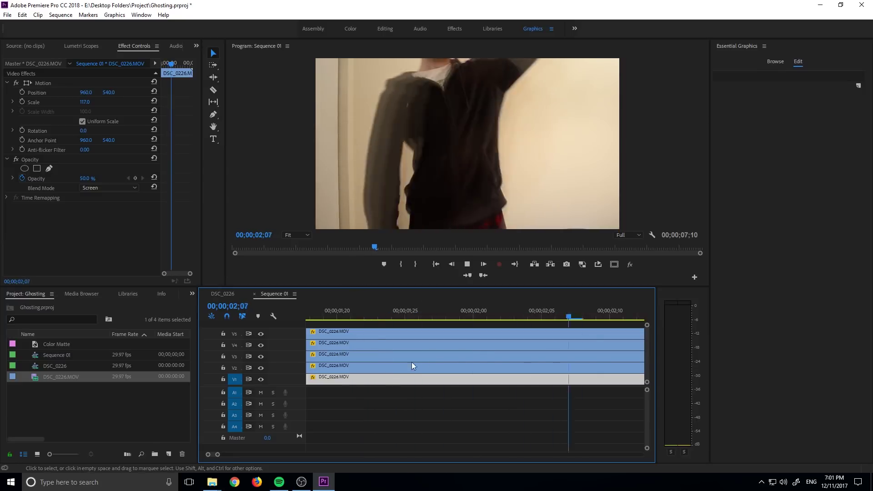
key("space")
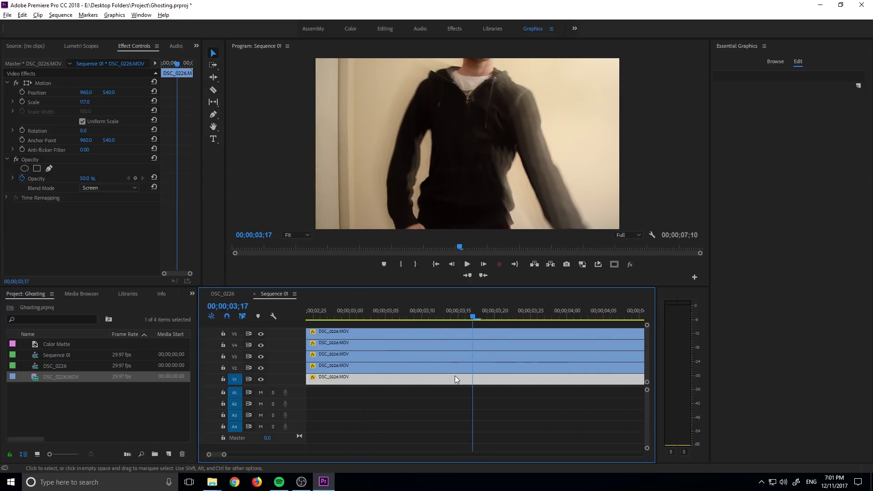
scroll(455, 375, "down", 3)
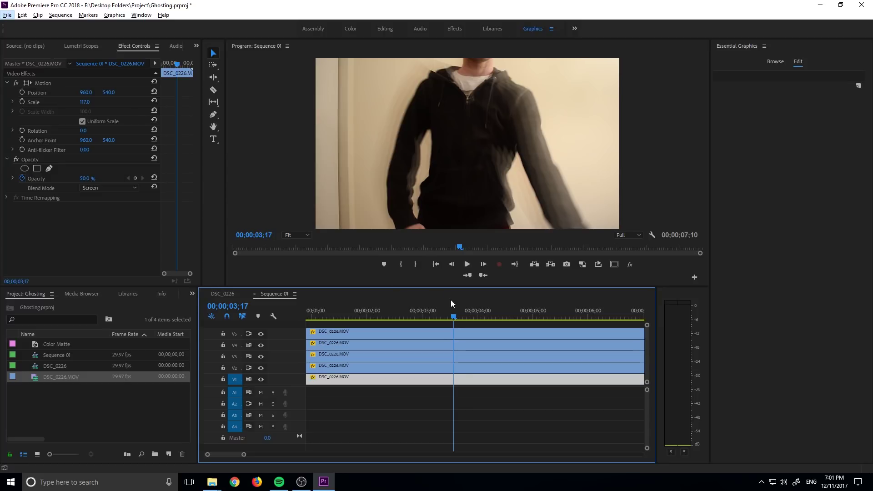
left_click_drag(451, 304, 408, 313)
key("space")
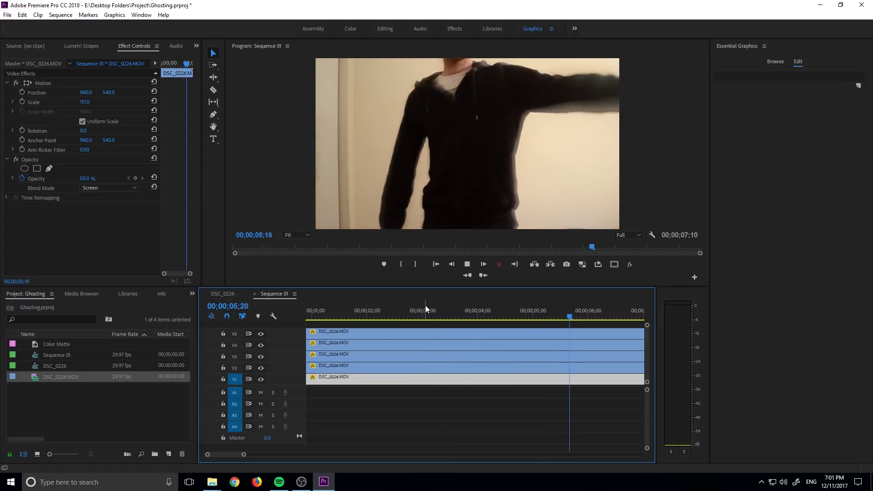
key("Home")
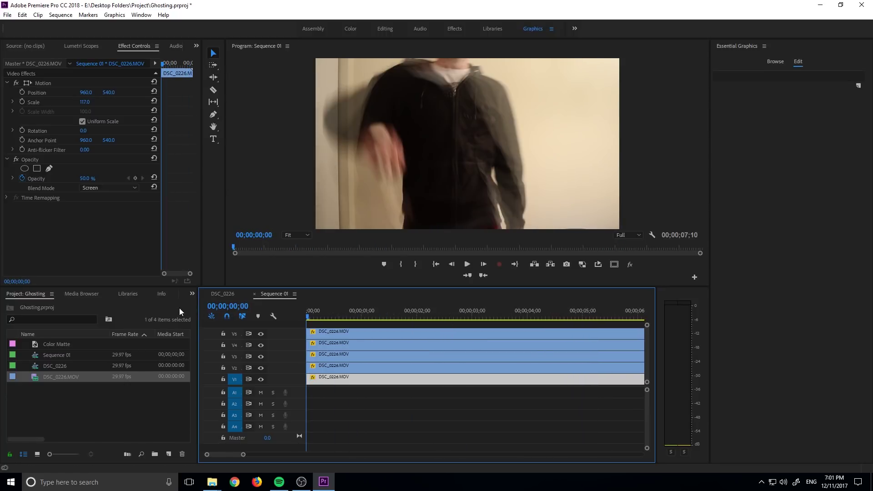
left_click_drag(311, 321, 340, 320)
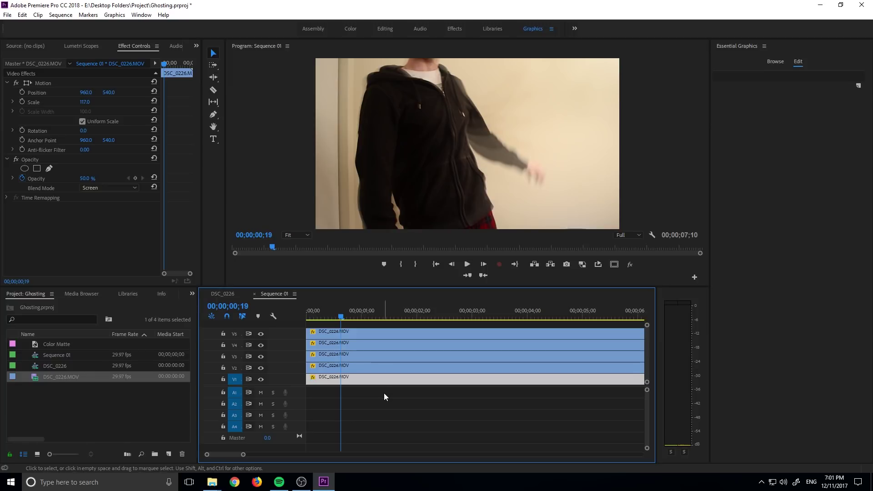
left_click_drag(381, 392, 306, 336)
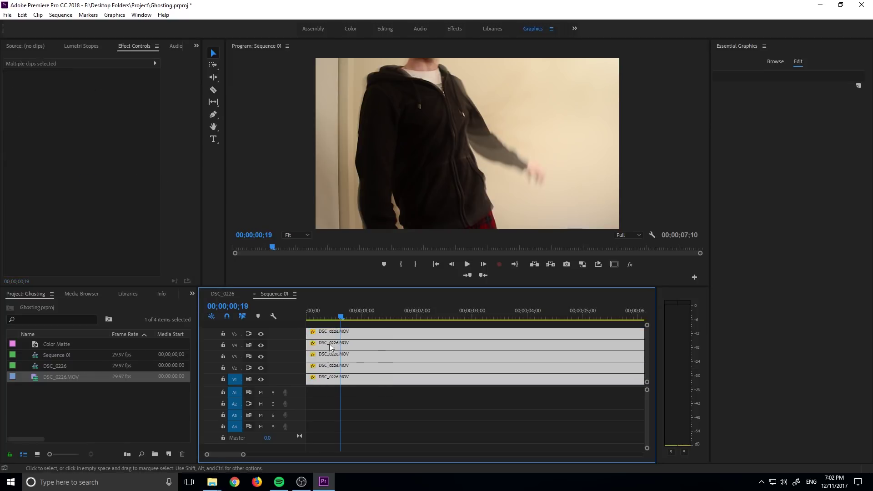
Nest the five selected clips under the default name Nested Sequence 01
right_click(344, 354)
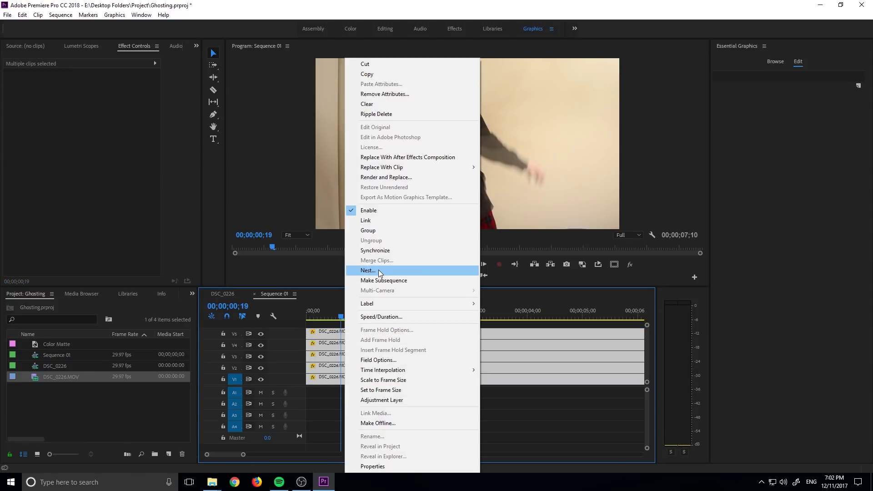
left_click(377, 270)
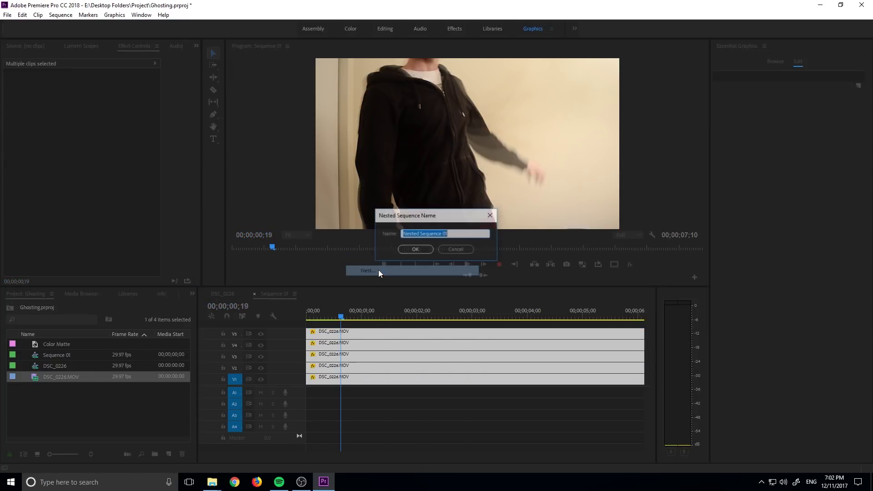
left_click(415, 249)
Scrub the new Nested Sequence 01 clip and open it to view its contents
left_click(360, 377)
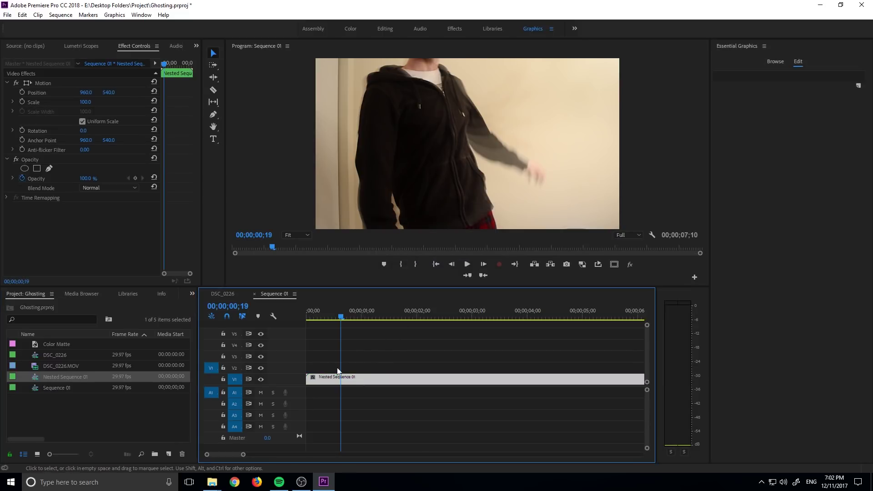
left_click_drag(335, 320, 301, 339)
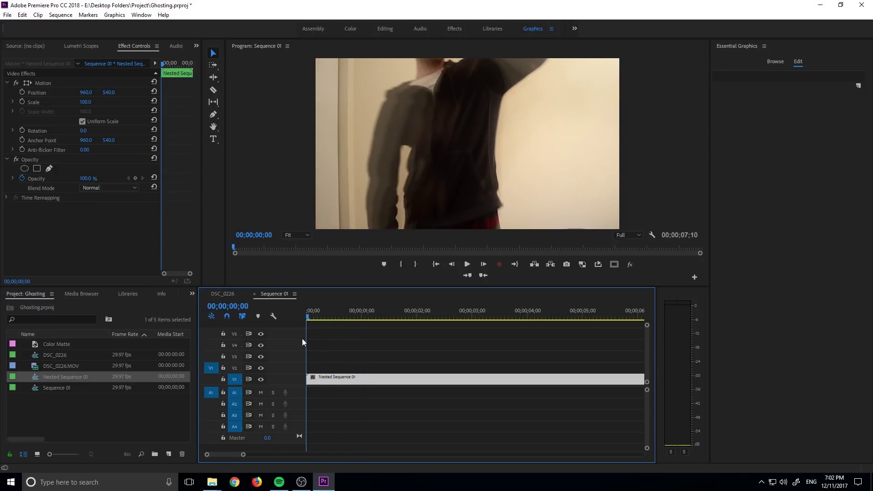
double_click(338, 377)
left_click(278, 293)
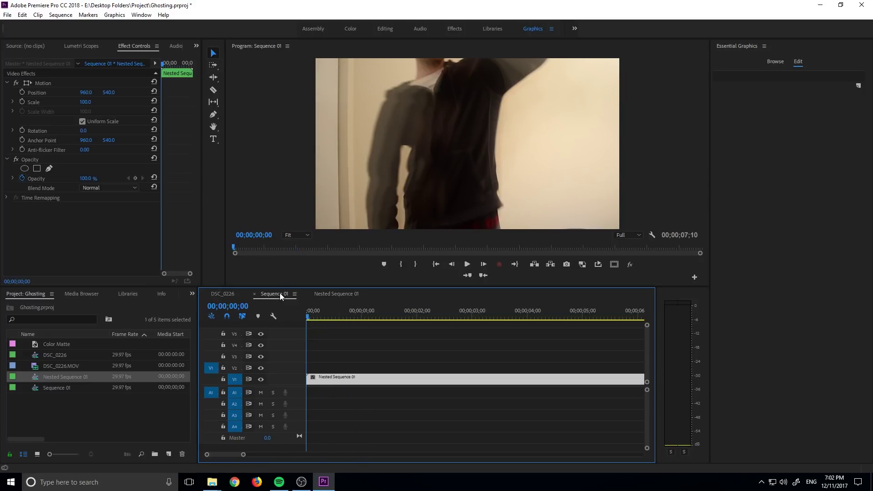